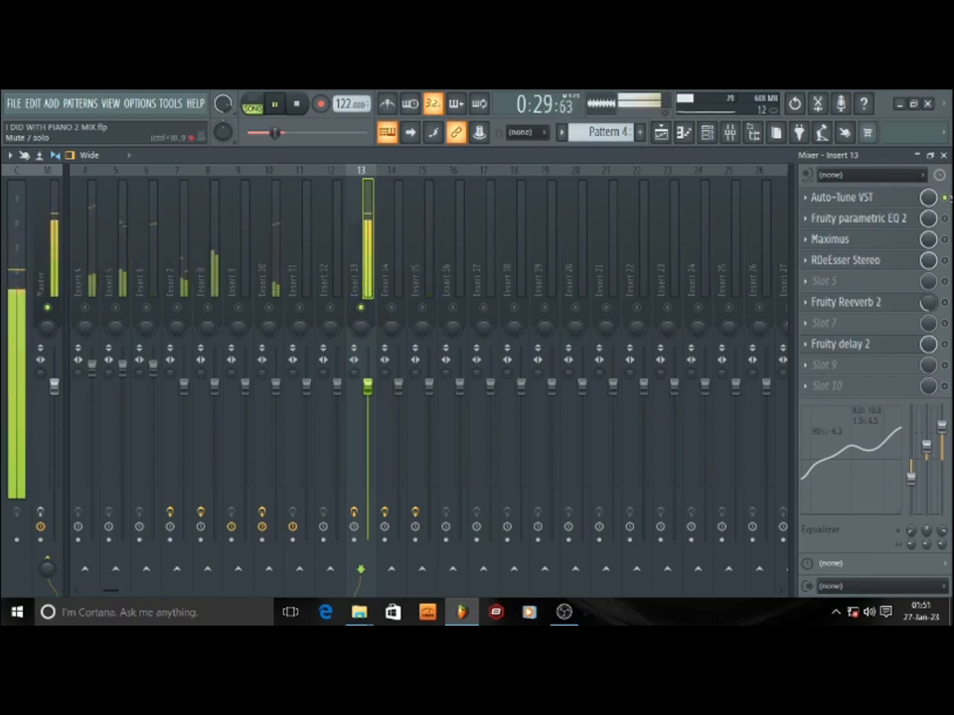
- Stop playback and review the key choices of the Auto-Tune VST on Insert 13
{"action": "key", "text": "space"}
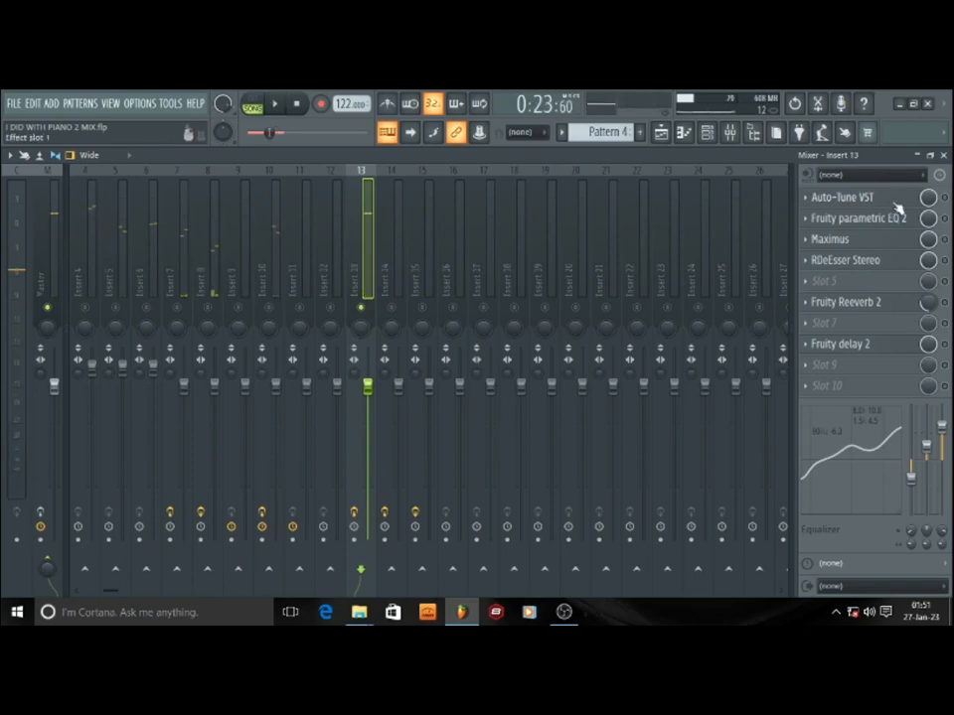
{"action": "left_click", "coordinate": [894, 199]}
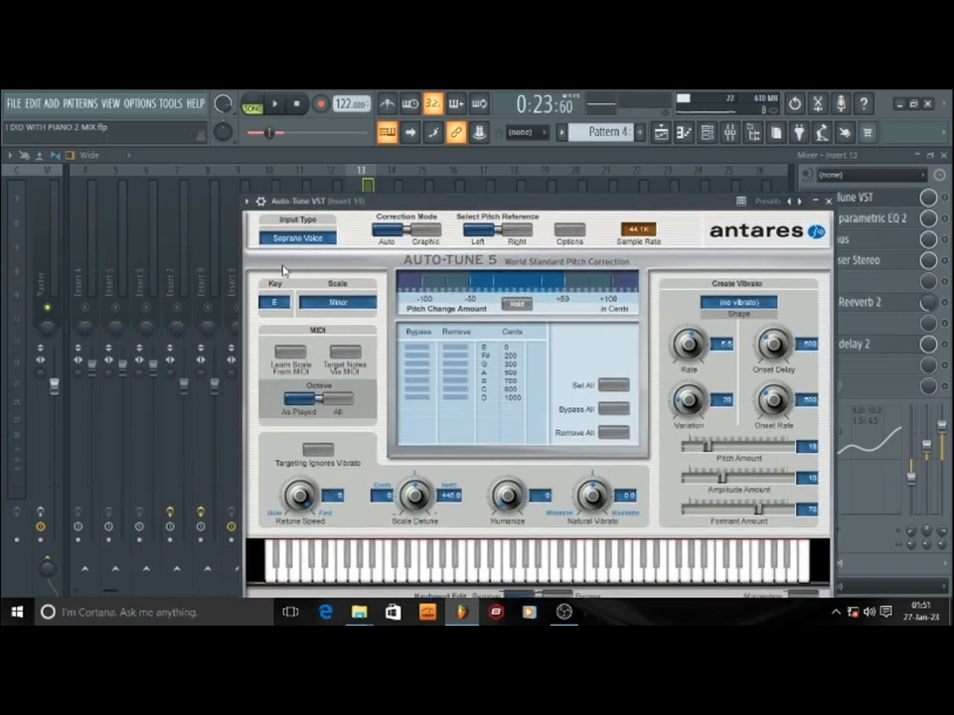
{"action": "left_click", "coordinate": [278, 304]}
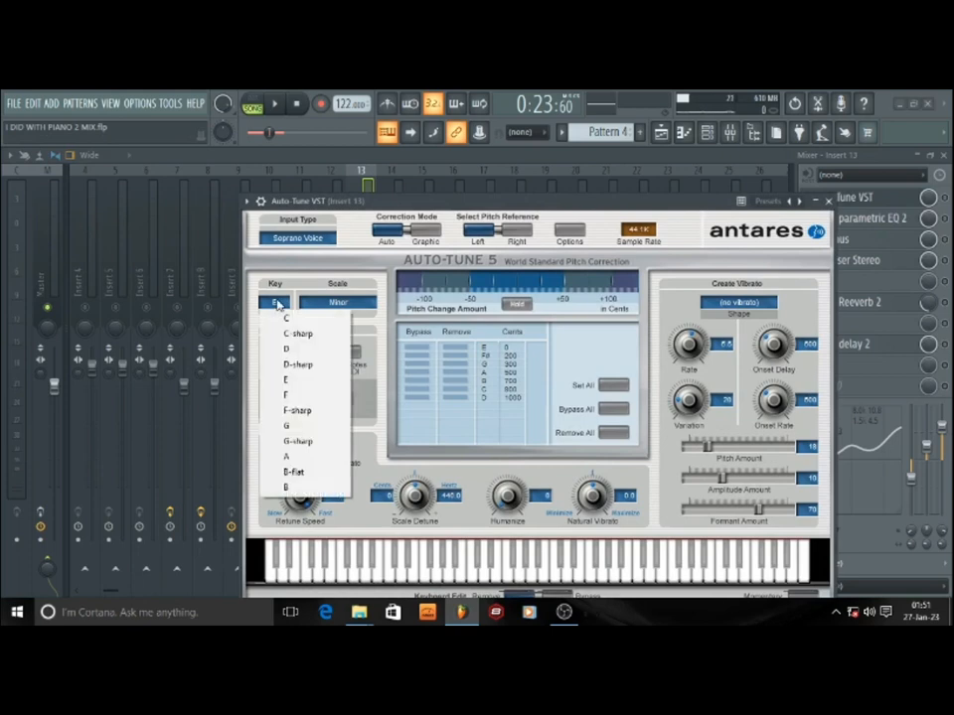
{"action": "left_click", "coordinate": [353, 319]}
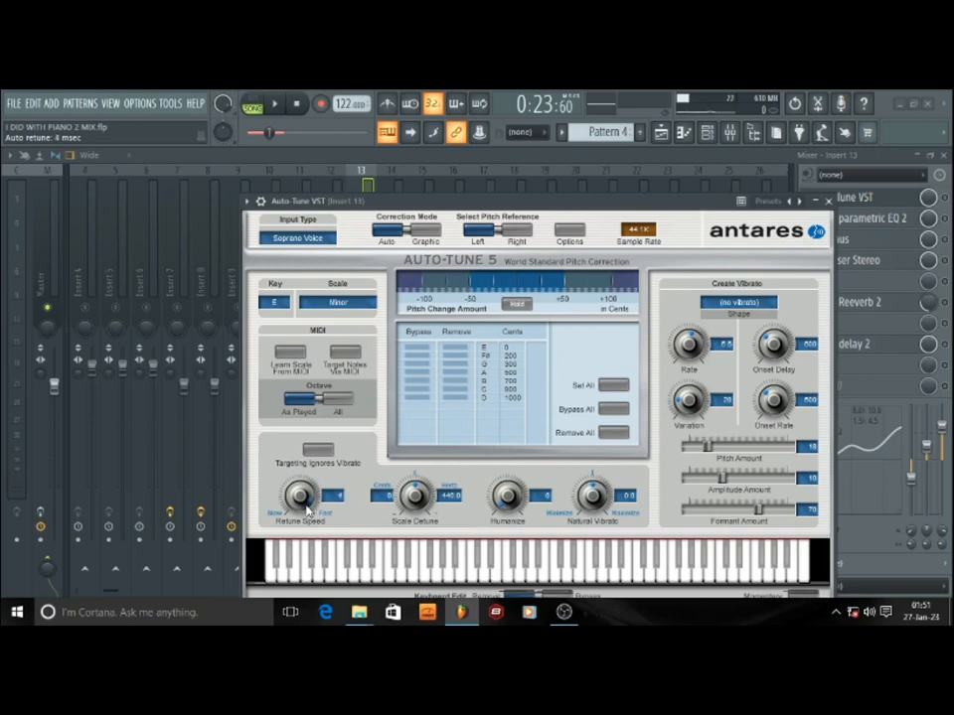
- Adjust the Auto-Tune retune speed on Insert 13 while the song plays
{"action": "key", "text": "space"}
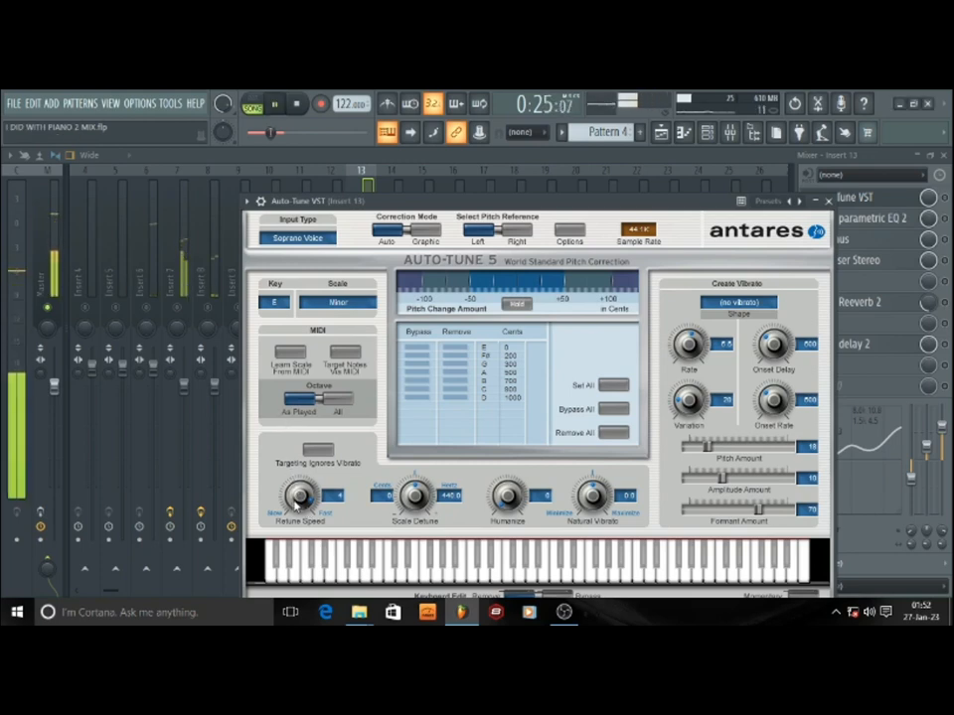
{"action": "left_click_drag", "start_coordinate": [296, 505], "coordinate": [296, 501]}
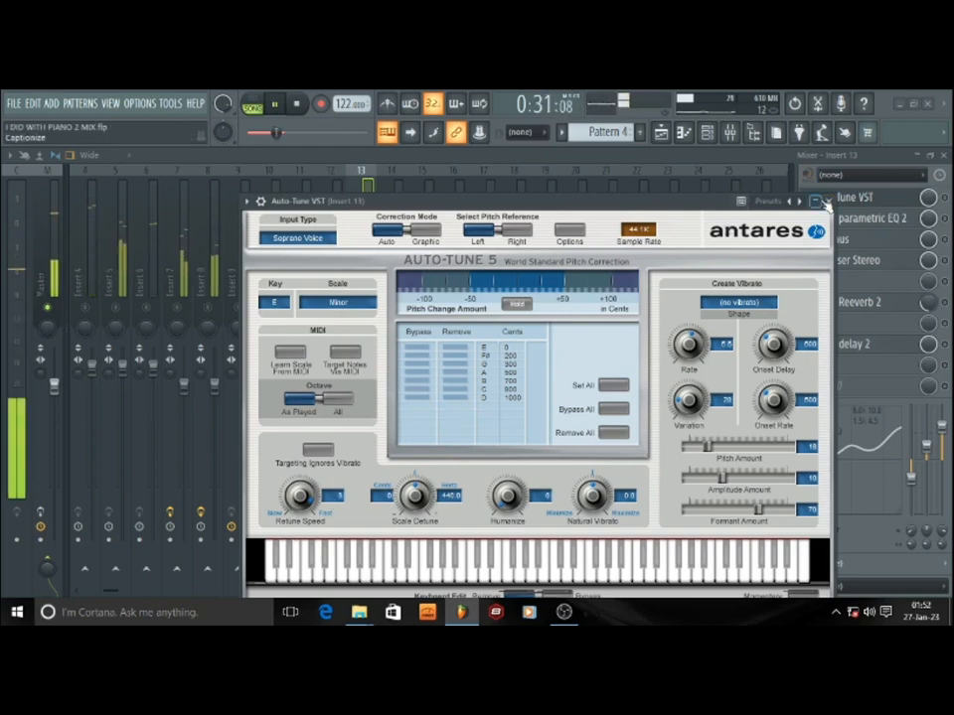
{"action": "left_click", "coordinate": [829, 201]}
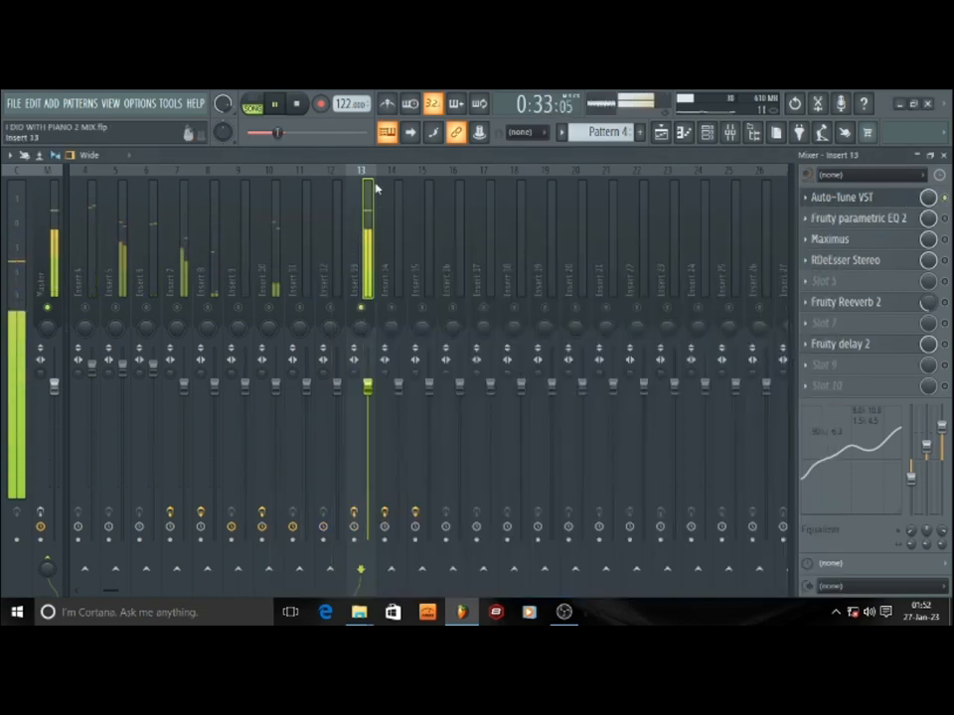
{"action": "left_click", "coordinate": [810, 197]}
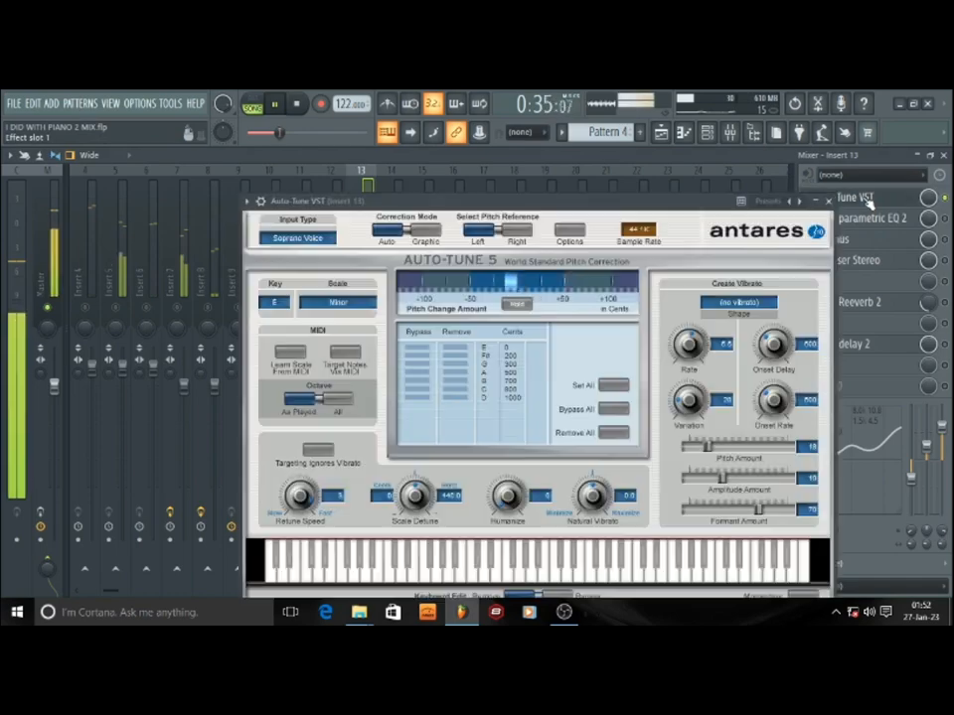
{"action": "scroll", "coordinate": [306, 508], "scroll_direction": "down", "scroll_amount": 1}
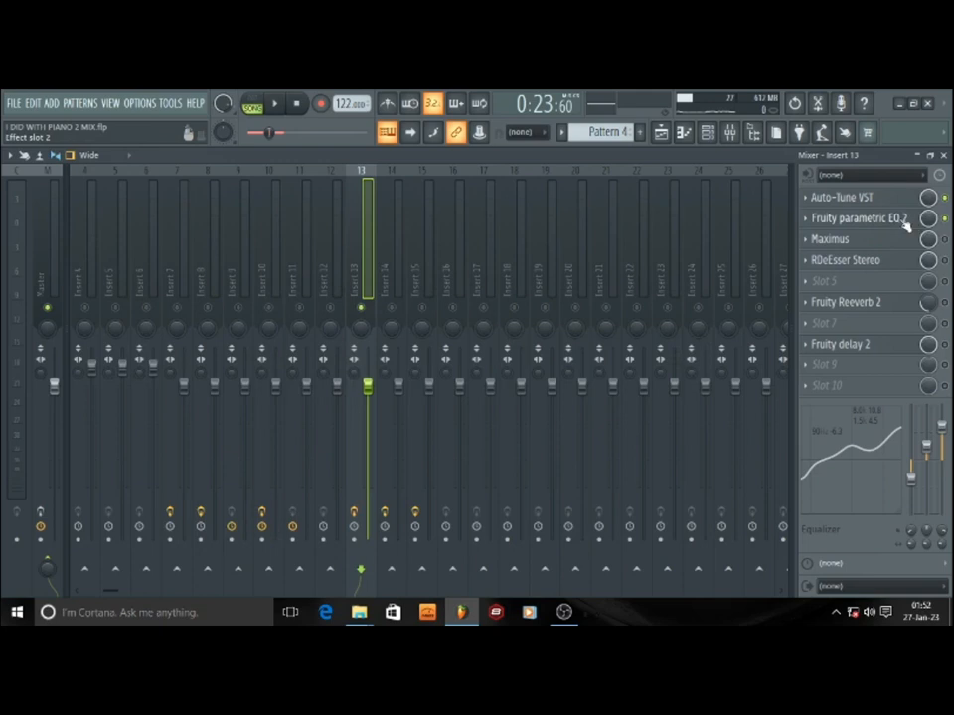
- Examine the Fruity parametric EQ 2 curve on Insert 13 while the song plays
{"action": "left_click", "coordinate": [905, 225]}
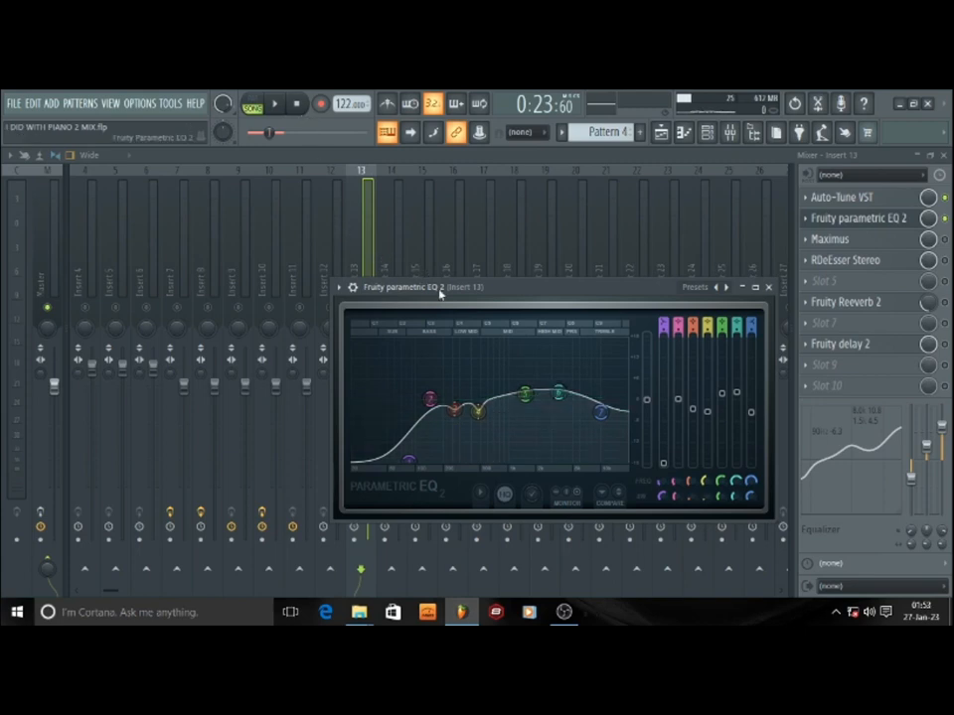
{"action": "left_click_drag", "start_coordinate": [440, 293], "coordinate": [520, 272]}
{"action": "key", "text": "space"}
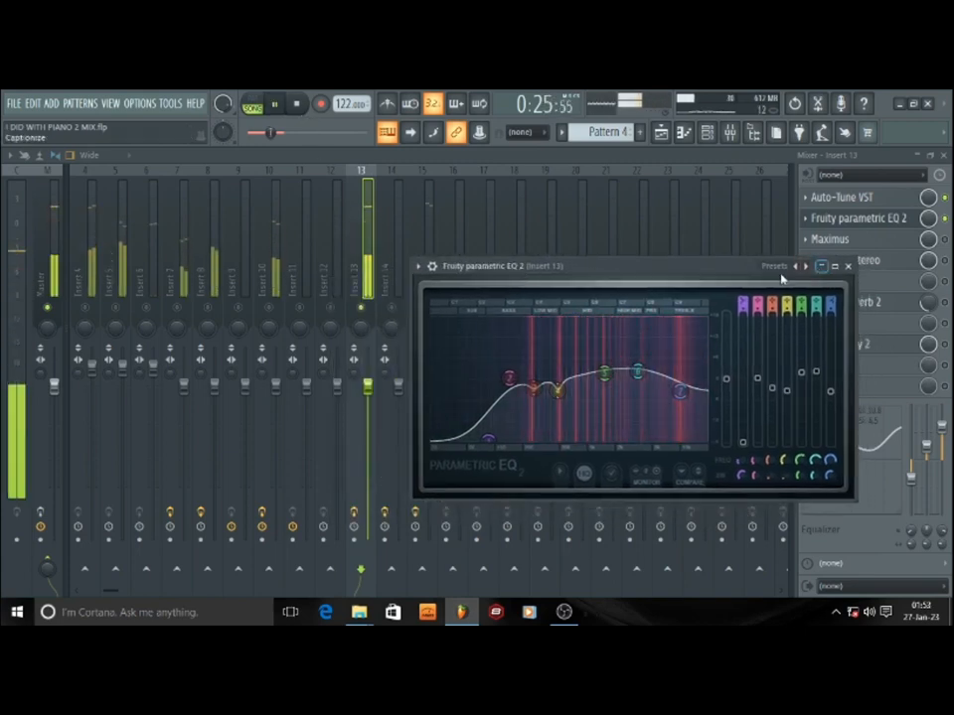
{"action": "left_click_drag", "start_coordinate": [707, 268], "coordinate": [683, 242]}
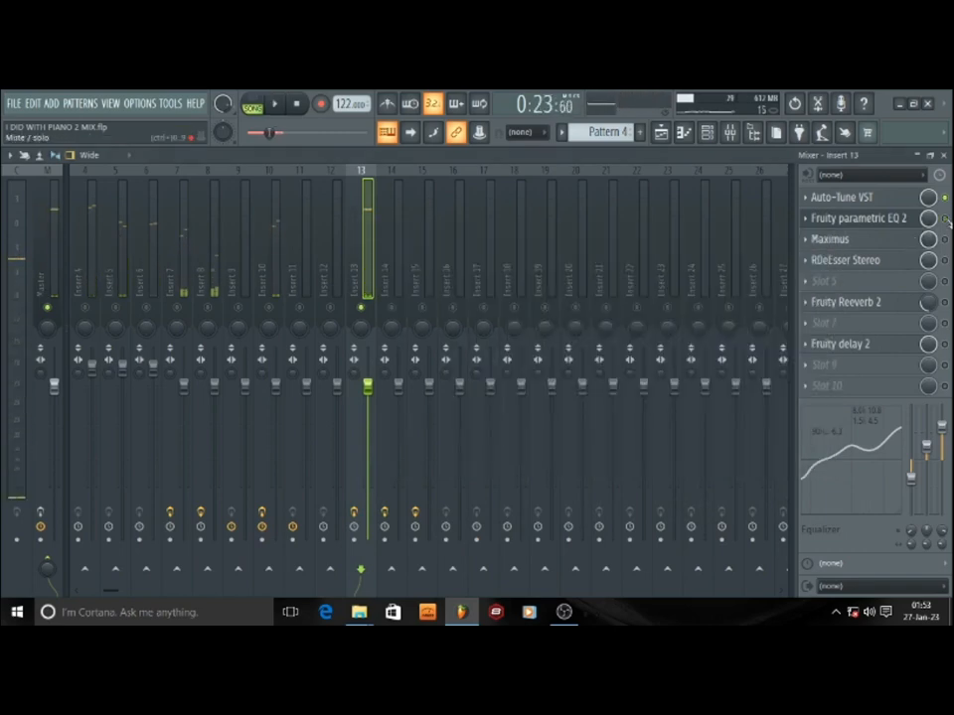
- Compare the sound of Insert 13 with Fruity parametric EQ 2 bypassed and enabled, rechecking its low band
{"action": "key", "text": "space"}
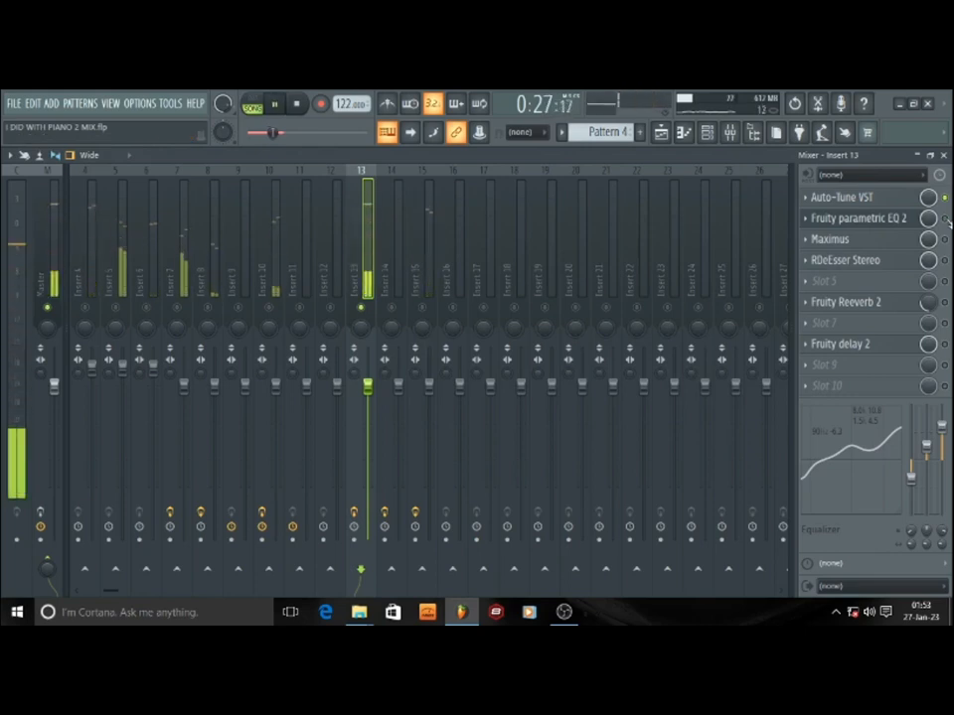
{"action": "key", "text": "space"}
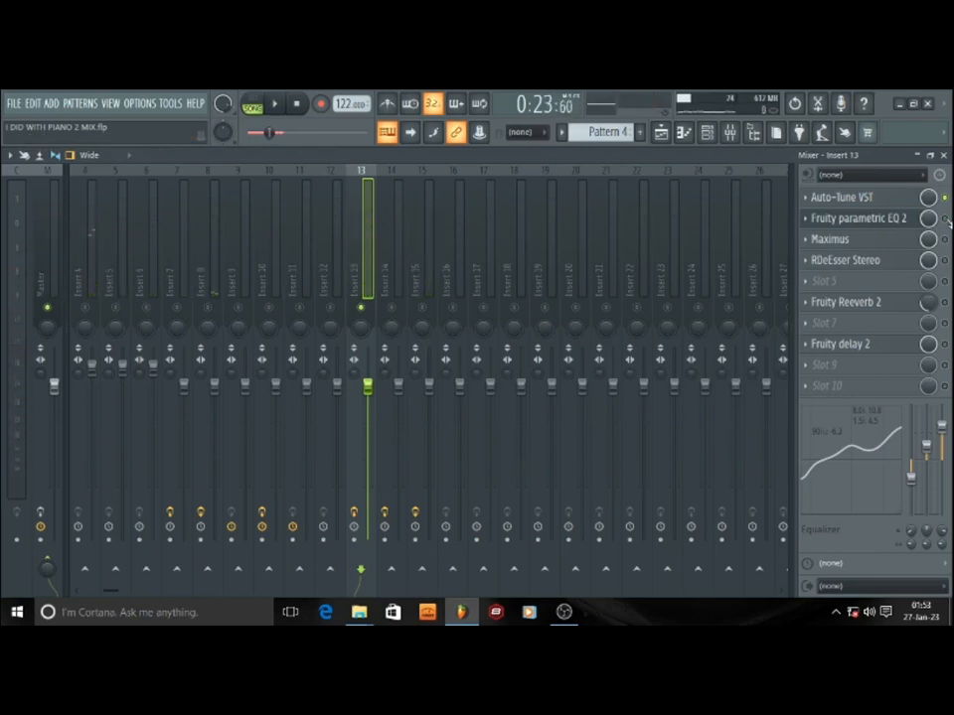
{"action": "left_click", "coordinate": [919, 219]}
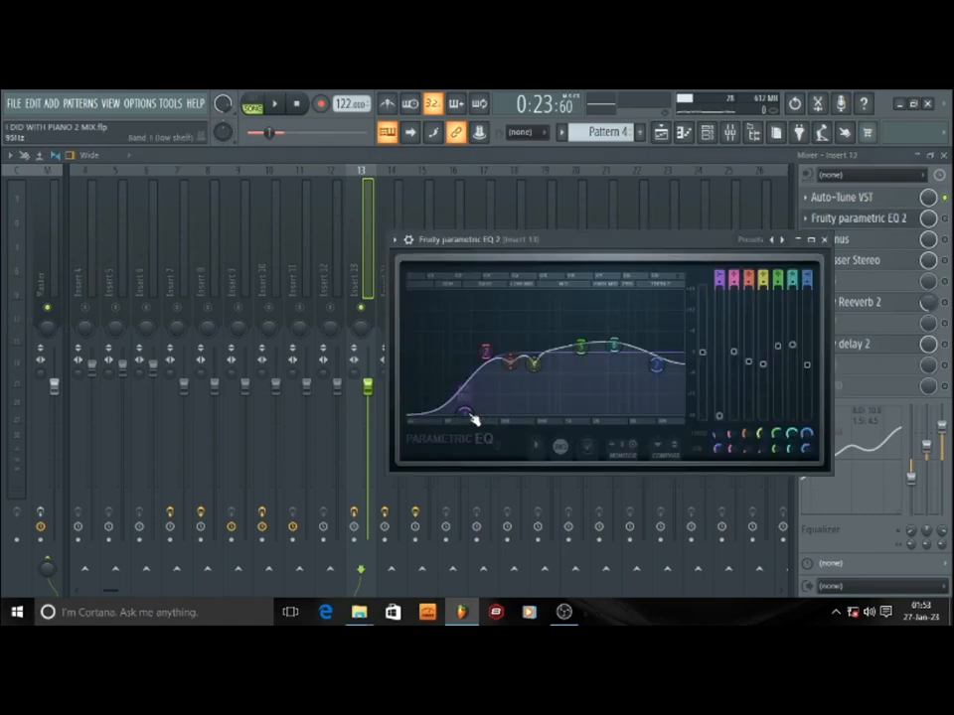
{"action": "left_click", "coordinate": [823, 240]}
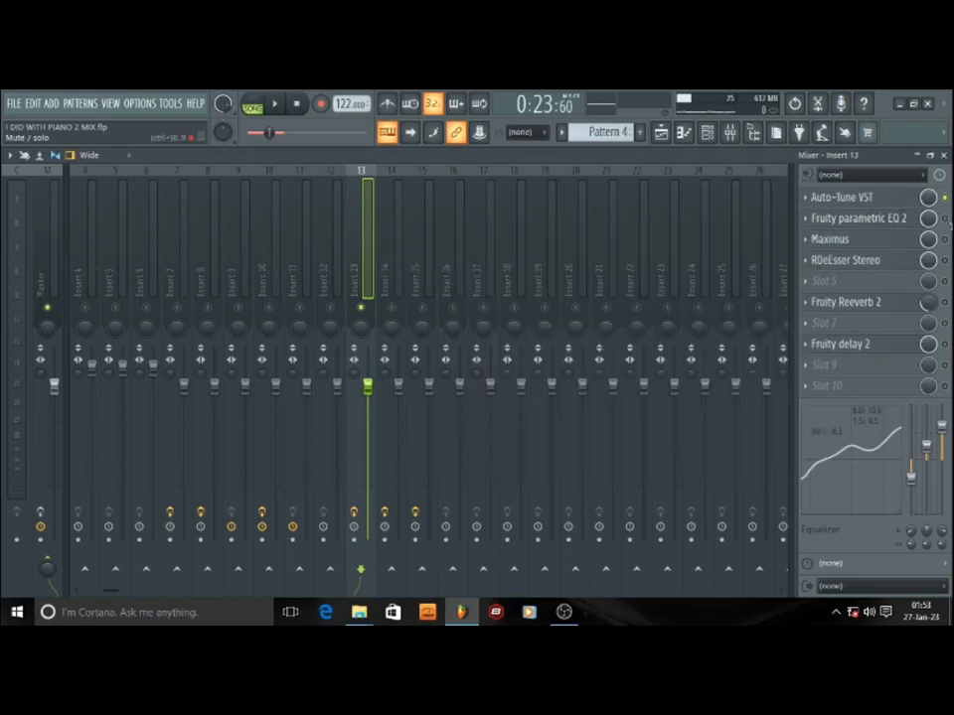
{"action": "key", "text": "space"}
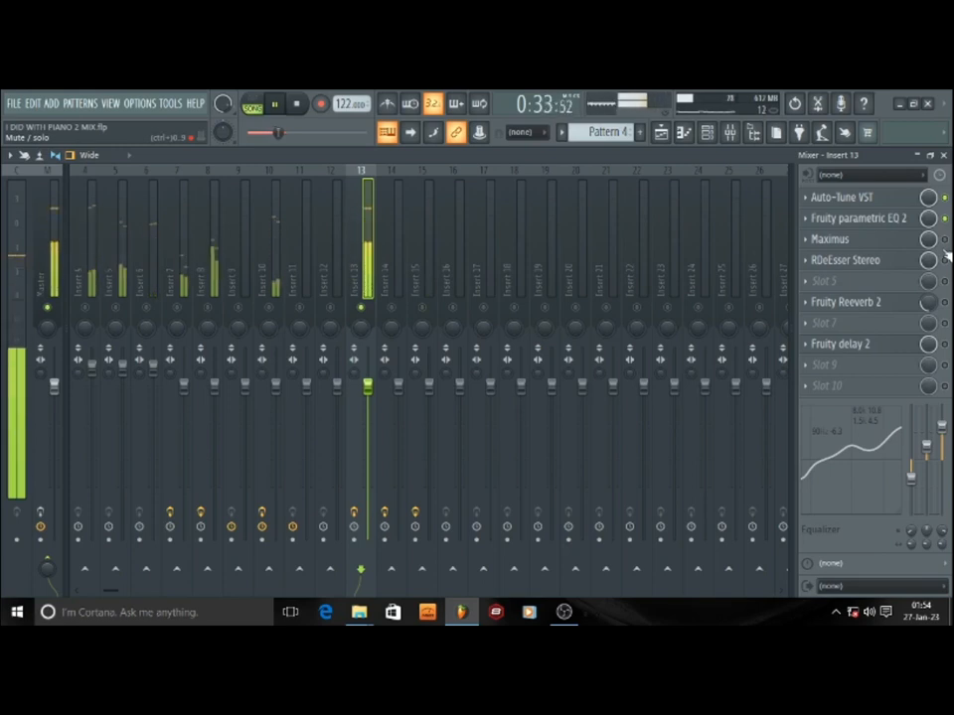
- Lower the volume fader of Insert 13 in the mixer
{"action": "key", "text": "space"}
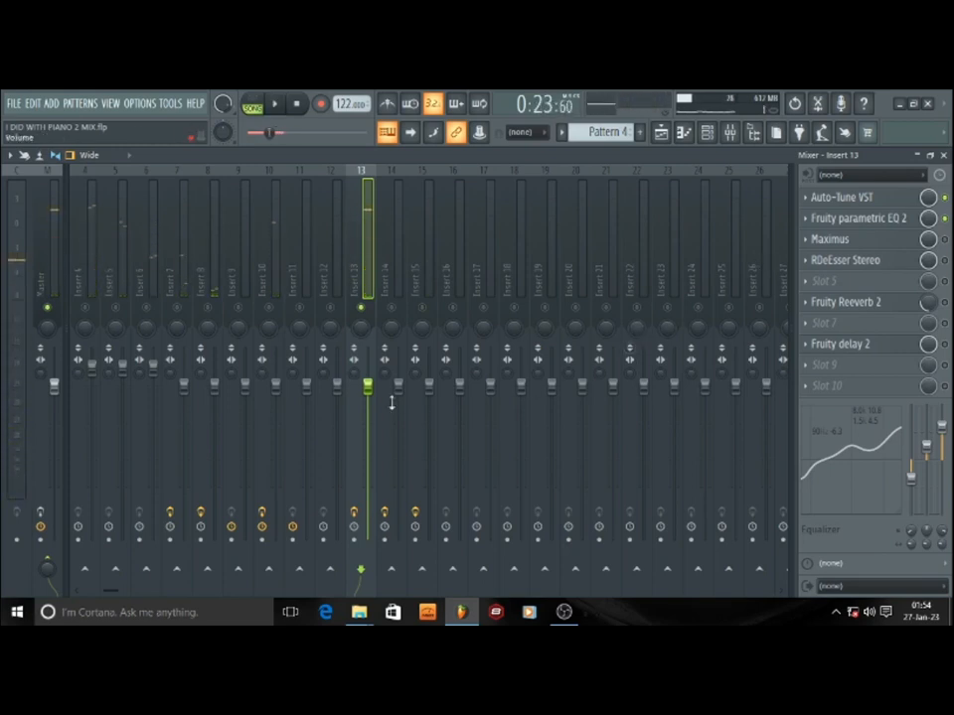
{"action": "left_click_drag", "start_coordinate": [368, 387], "coordinate": [373, 355]}
{"action": "key", "text": "space"}
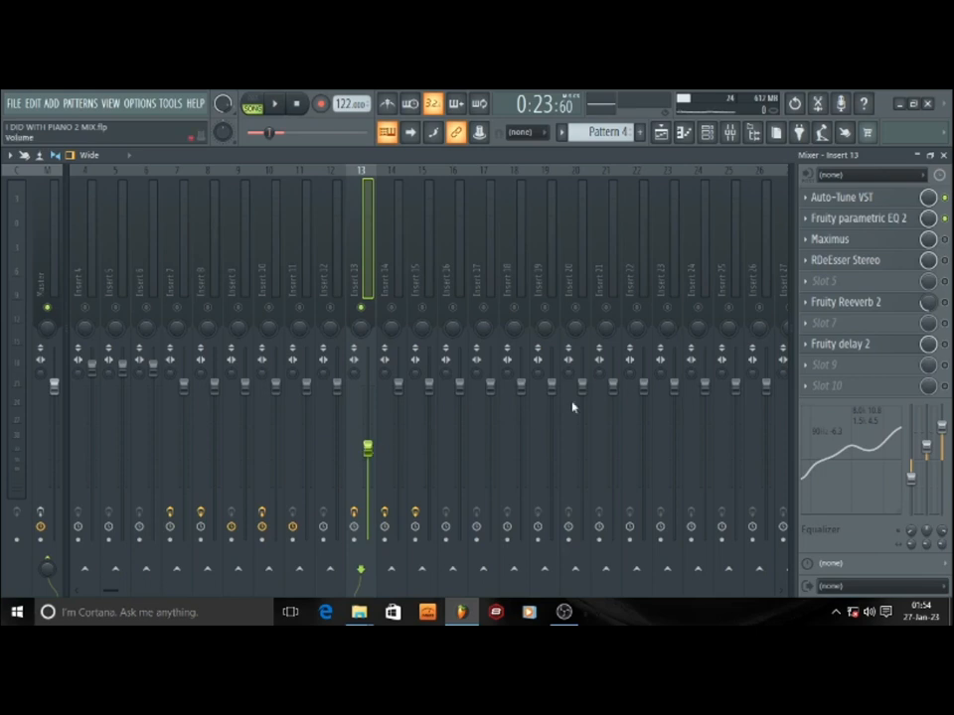
- Enable Maximus on Insert 13, review its master band settings and audition the result
{"action": "left_click_drag", "start_coordinate": [668, 290], "coordinate": [676, 270]}
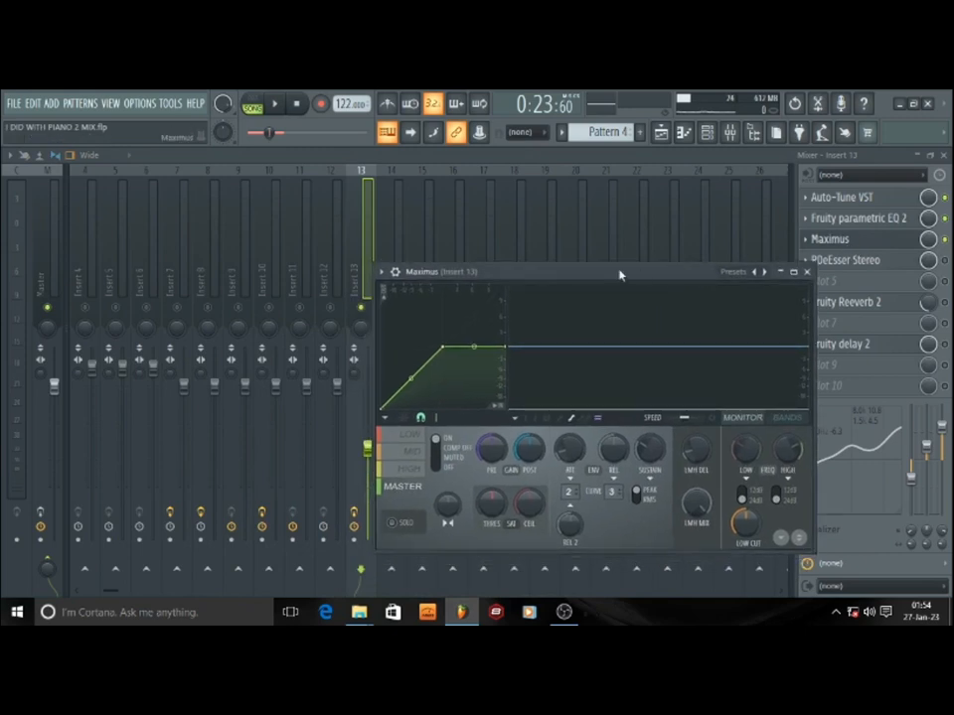
{"action": "left_click_drag", "start_coordinate": [619, 274], "coordinate": [623, 248]}
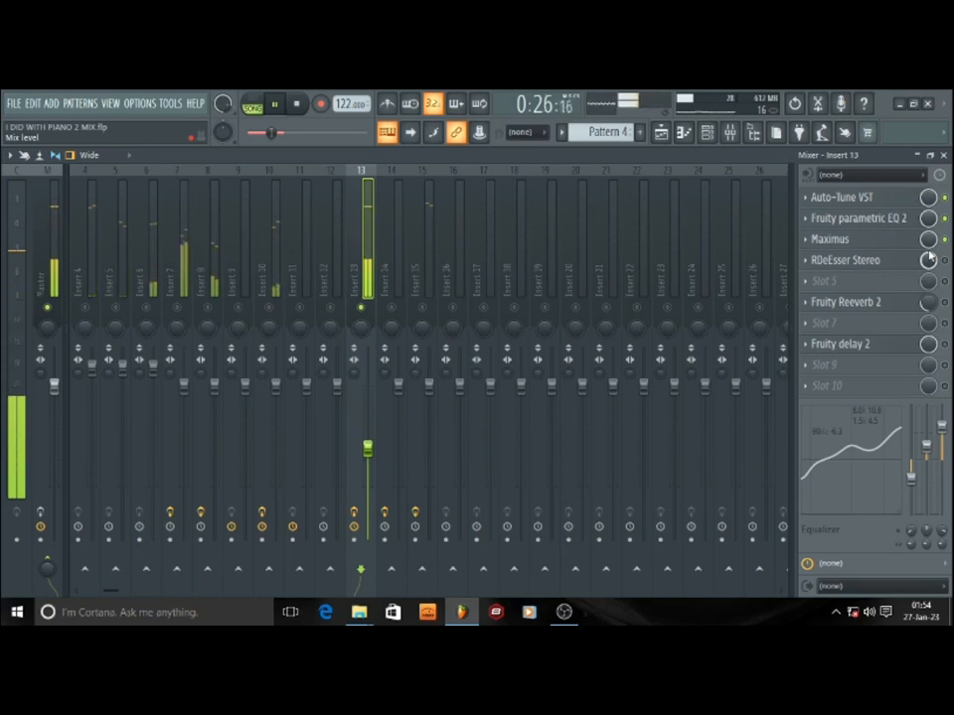
{"action": "key", "text": "space"}
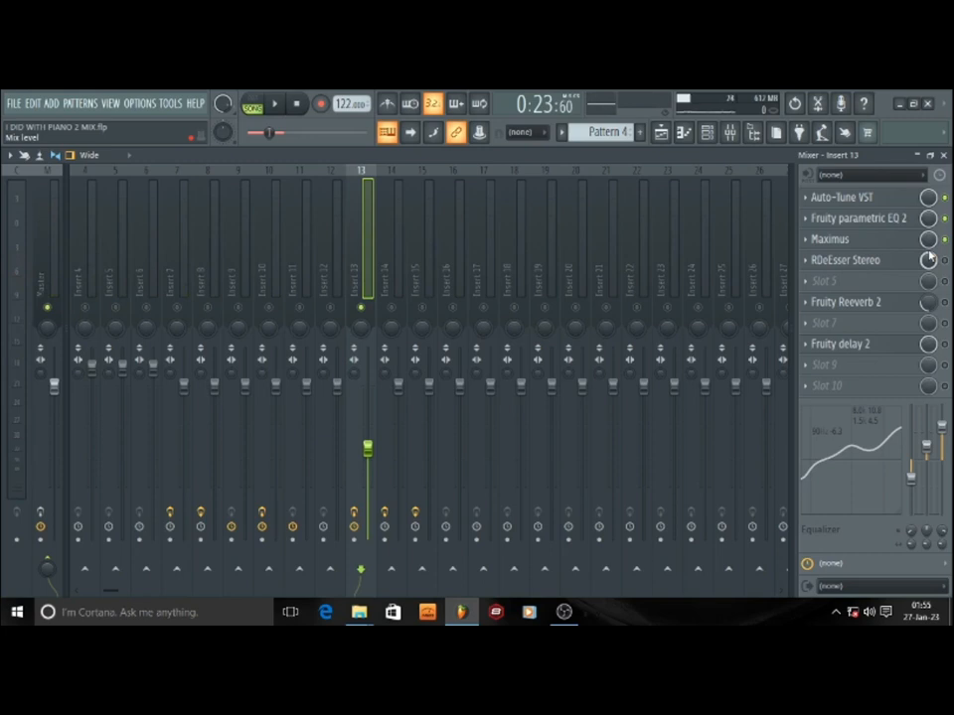
- Enable RDeEsser Stereo on Insert 13 and review its frequency, range and threshold settings
{"action": "left_click", "coordinate": [856, 262]}
{"action": "left_click_drag", "start_coordinate": [590, 182], "coordinate": [569, 211]}
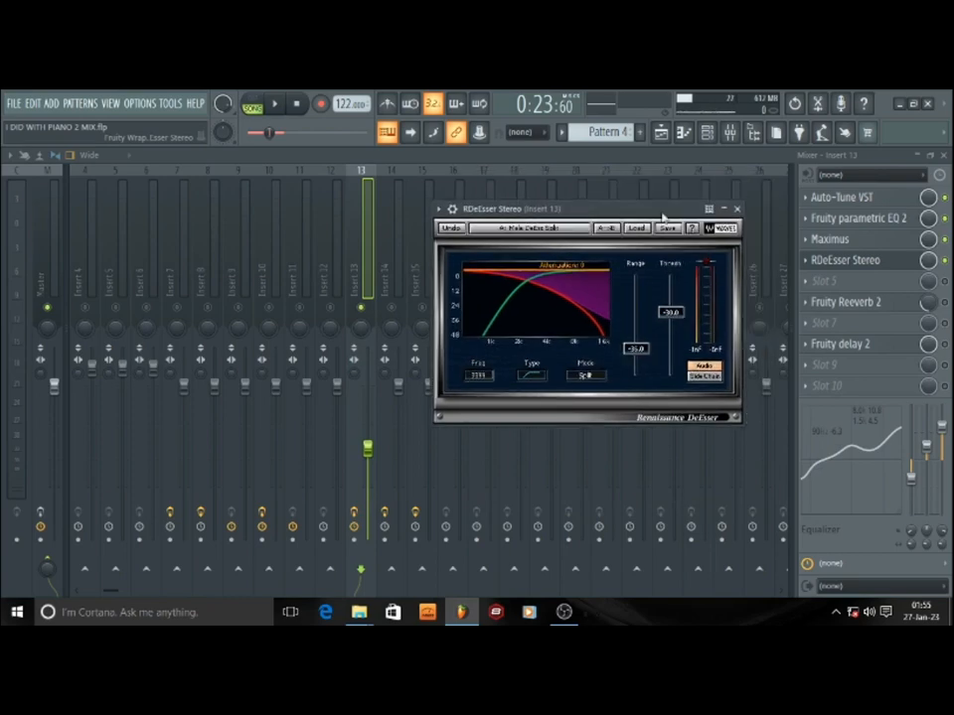
{"action": "left_click", "coordinate": [737, 209]}
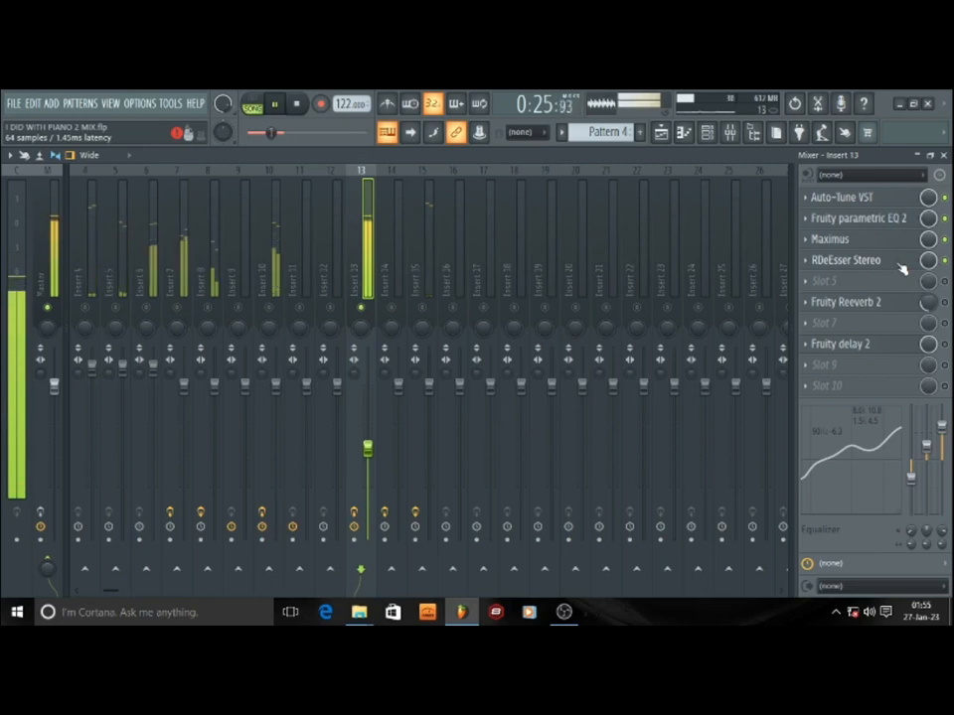
- Audition Insert 13 with RDeEsser Stereo bypassed to compare the sound
{"action": "key", "text": "space"}
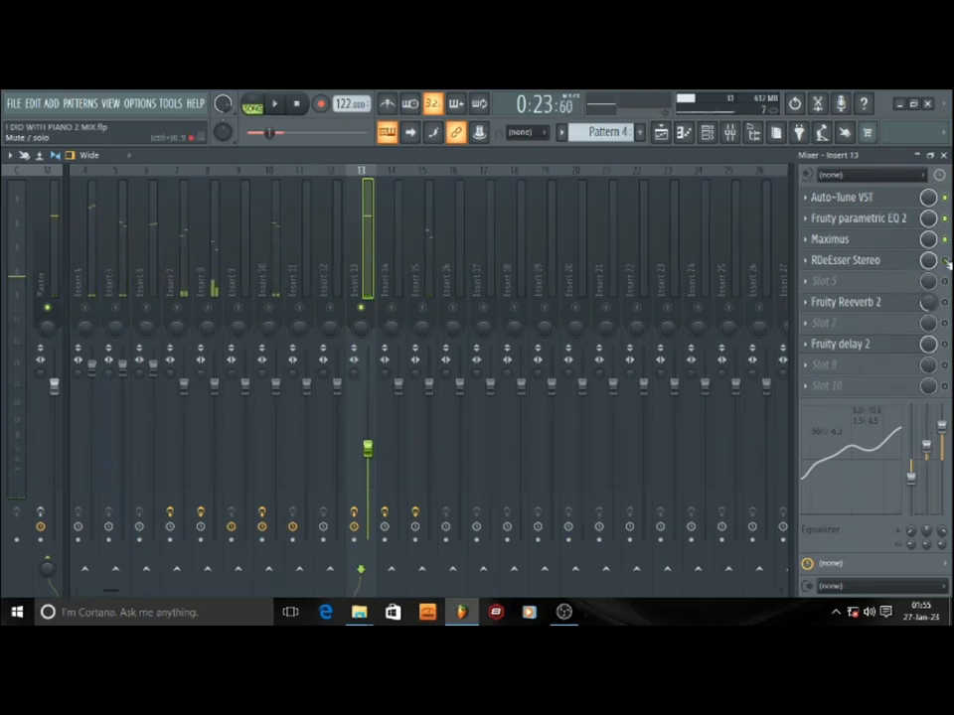
{"action": "key", "text": "space"}
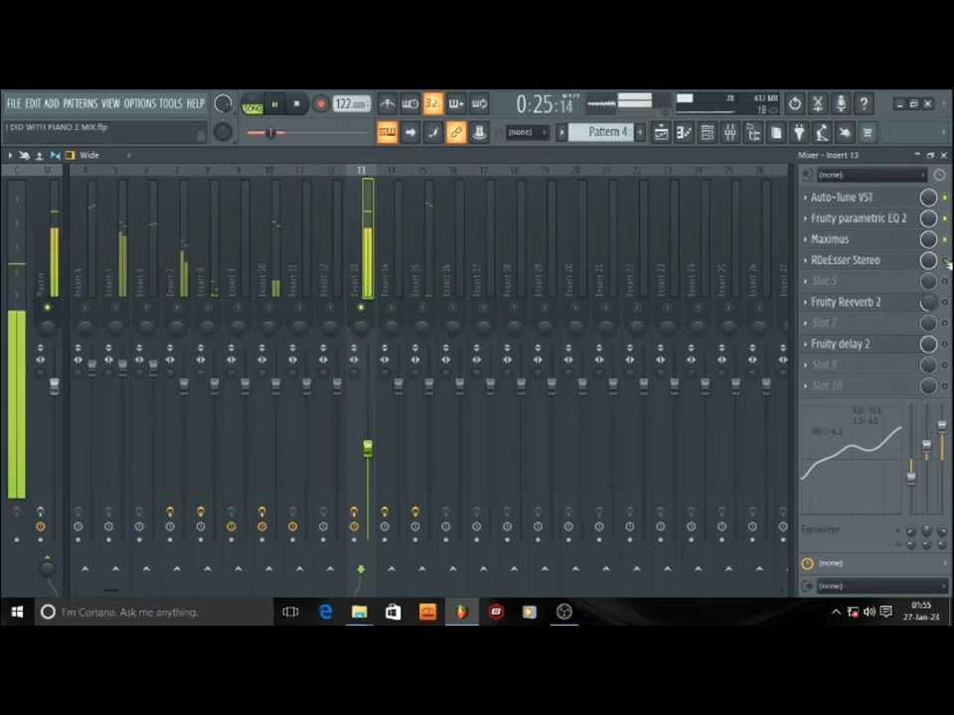
{"action": "key", "text": "space"}
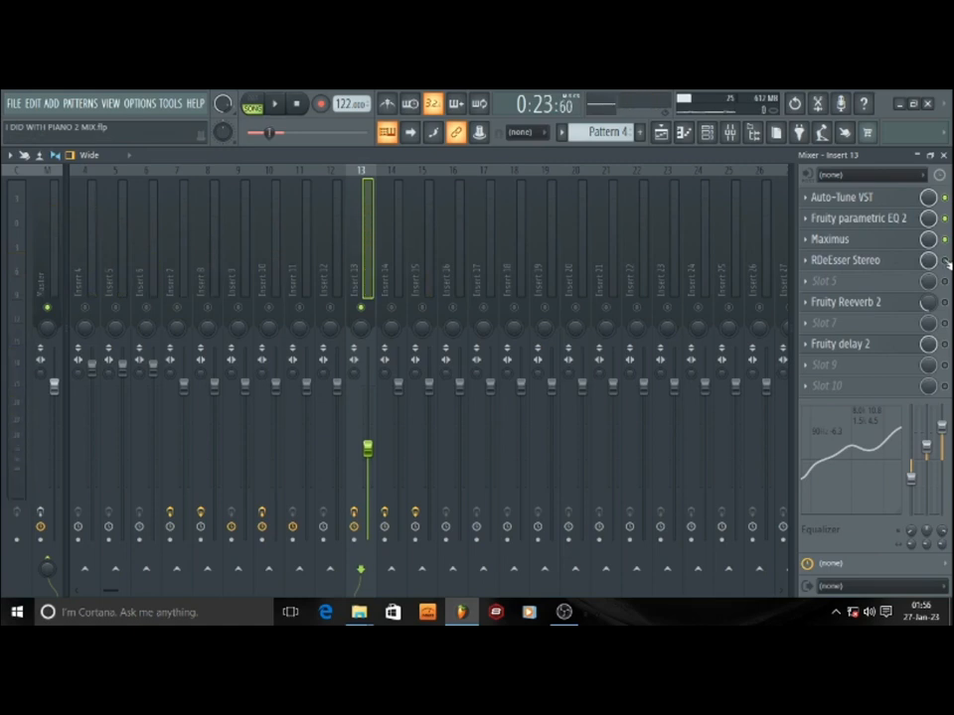
- Enable Fruity Reeverb 2 on Insert 13, review its settings during playback and close its window
{"action": "left_click", "coordinate": [865, 304]}
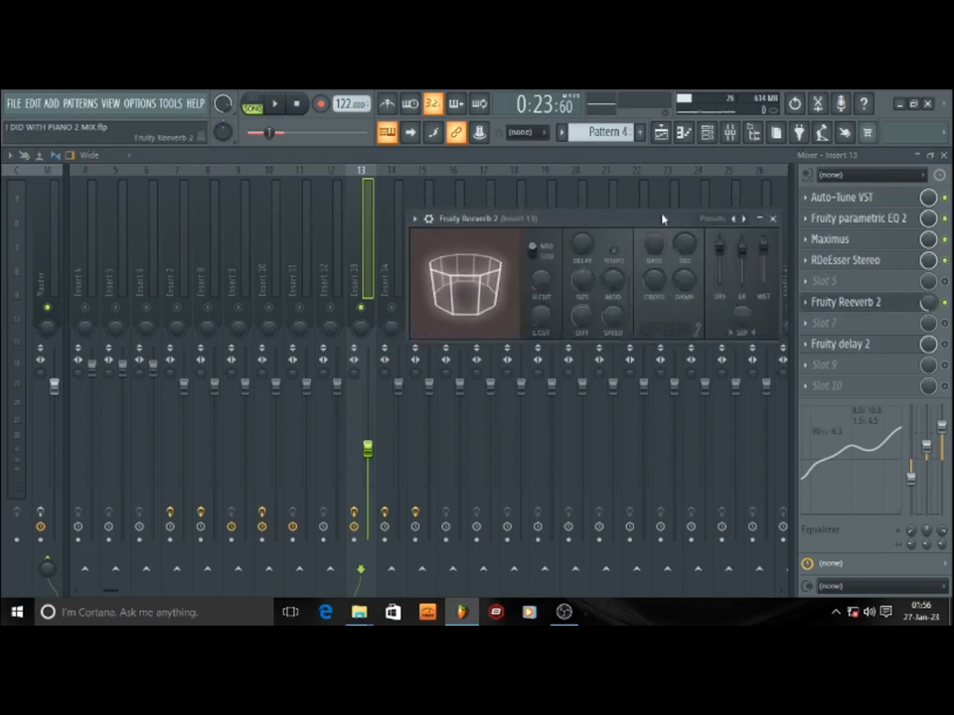
{"action": "key", "text": "space"}
{"action": "left_click_drag", "start_coordinate": [598, 223], "coordinate": [594, 242]}
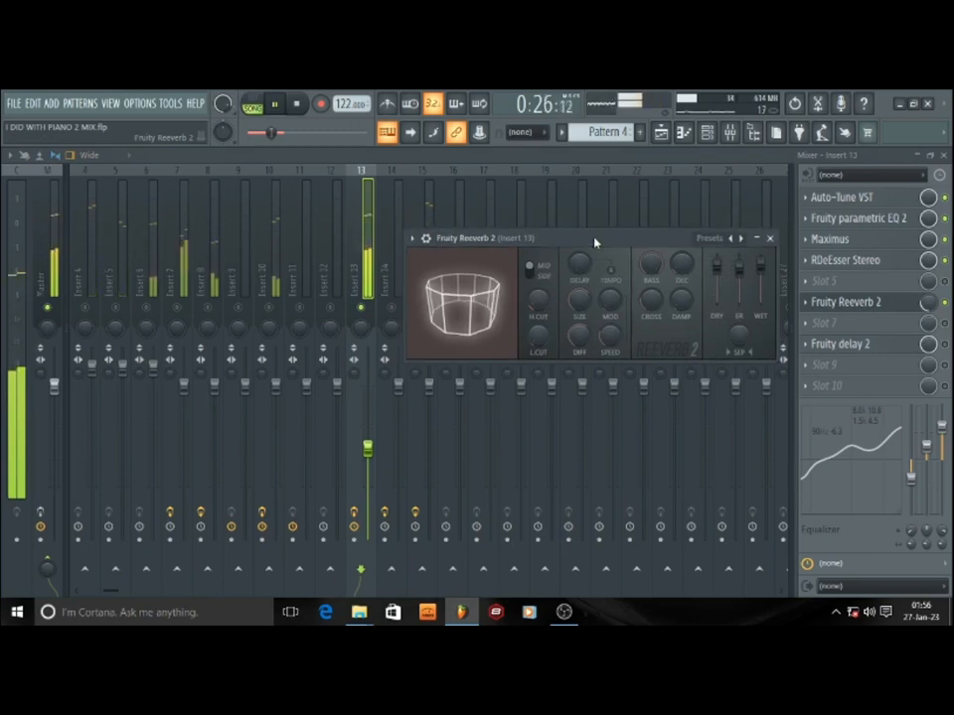
{"action": "left_click", "coordinate": [770, 239]}
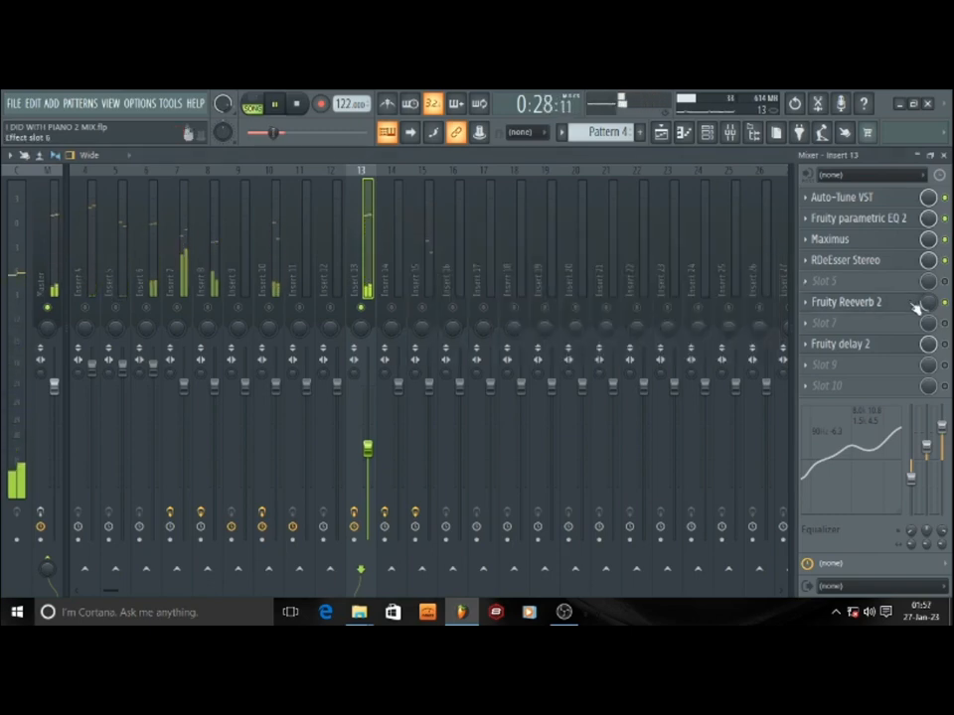
- Copy the mix level value of Fruity Reeverb 2 on Insert 13 and stop playback
{"action": "right_click", "coordinate": [936, 311]}
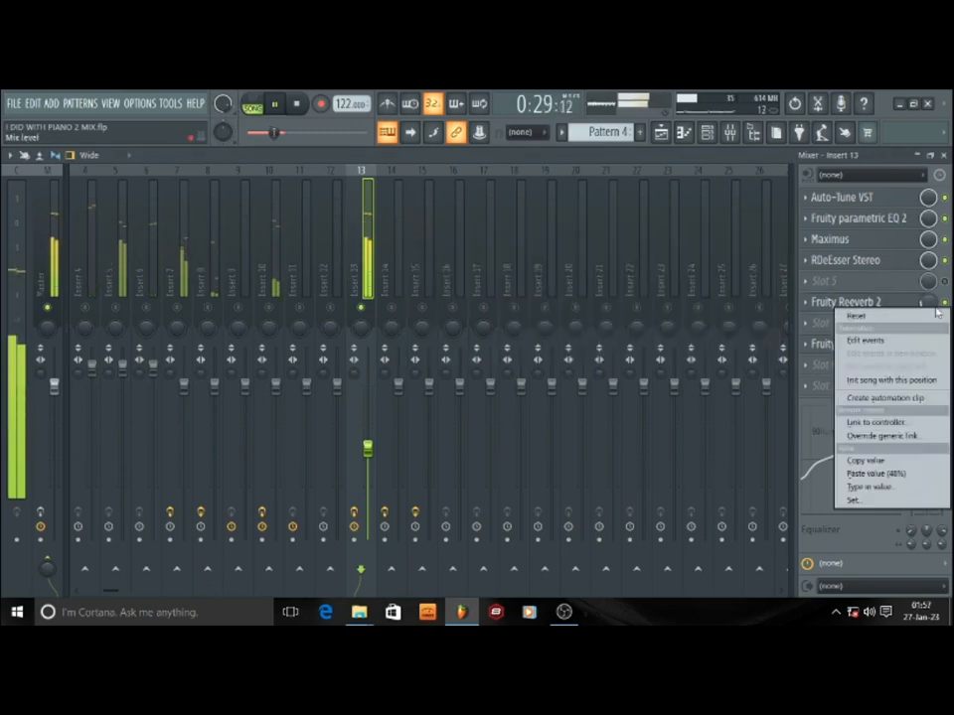
{"action": "left_click", "coordinate": [871, 462]}
{"action": "key", "text": "space"}
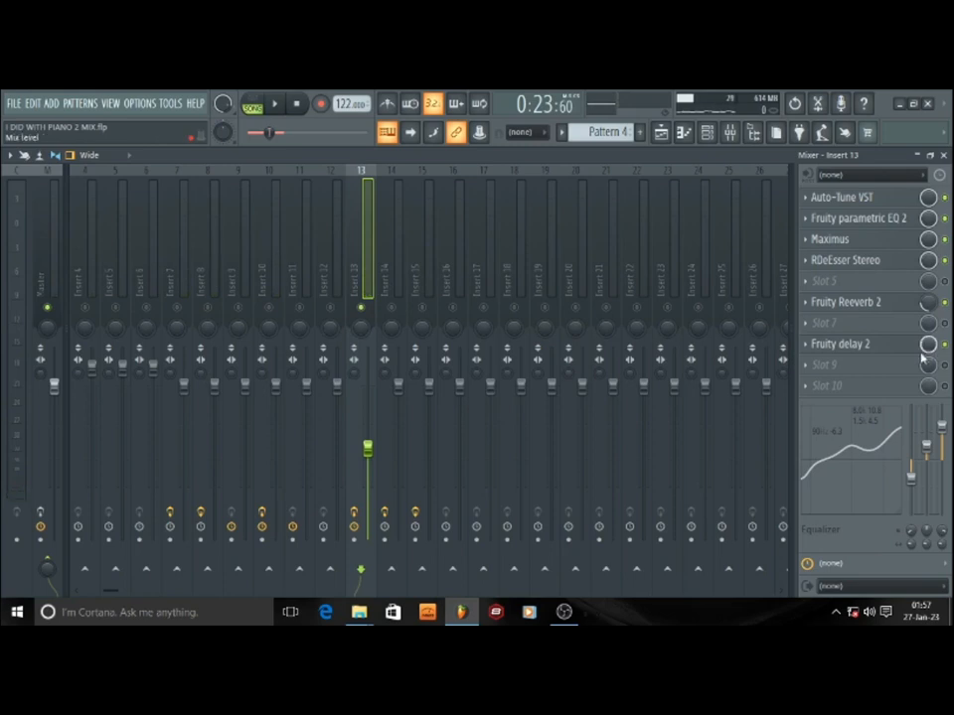
- Audition Insert 13 with Fruity delay 2 active and examine its input, feedback and time settings
{"action": "key", "text": "space"}
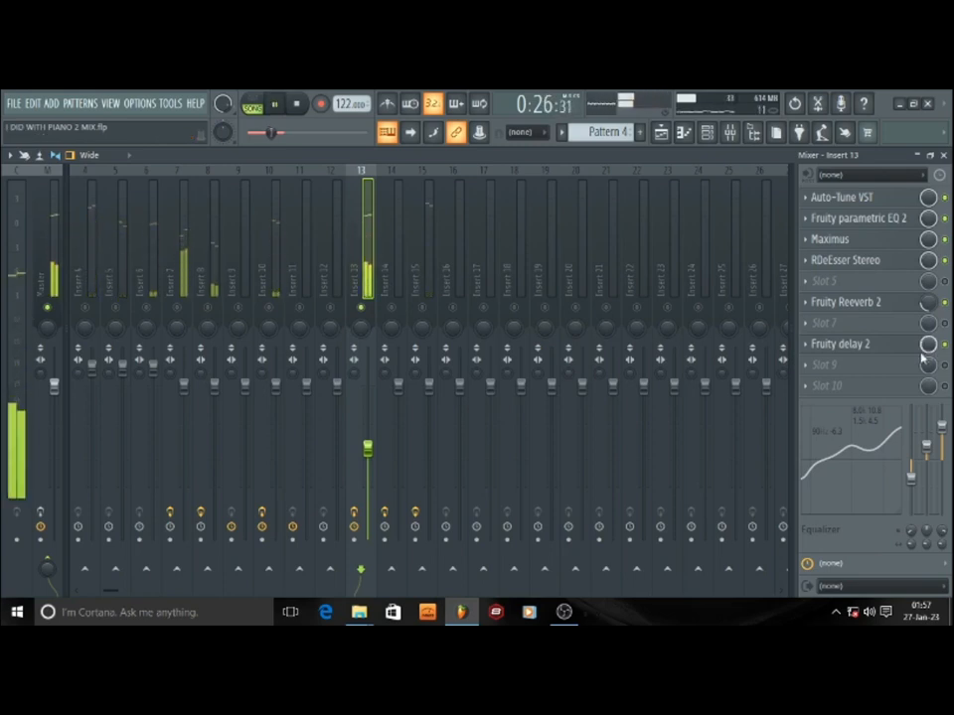
{"action": "left_click", "coordinate": [847, 345]}
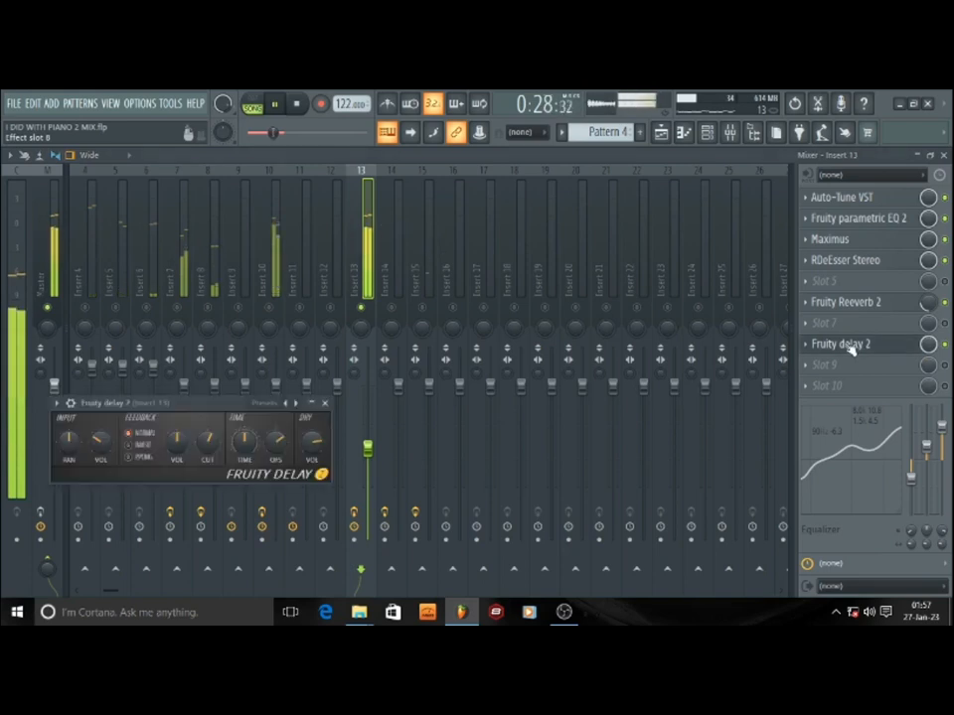
{"action": "left_click_drag", "start_coordinate": [192, 404], "coordinate": [615, 407]}
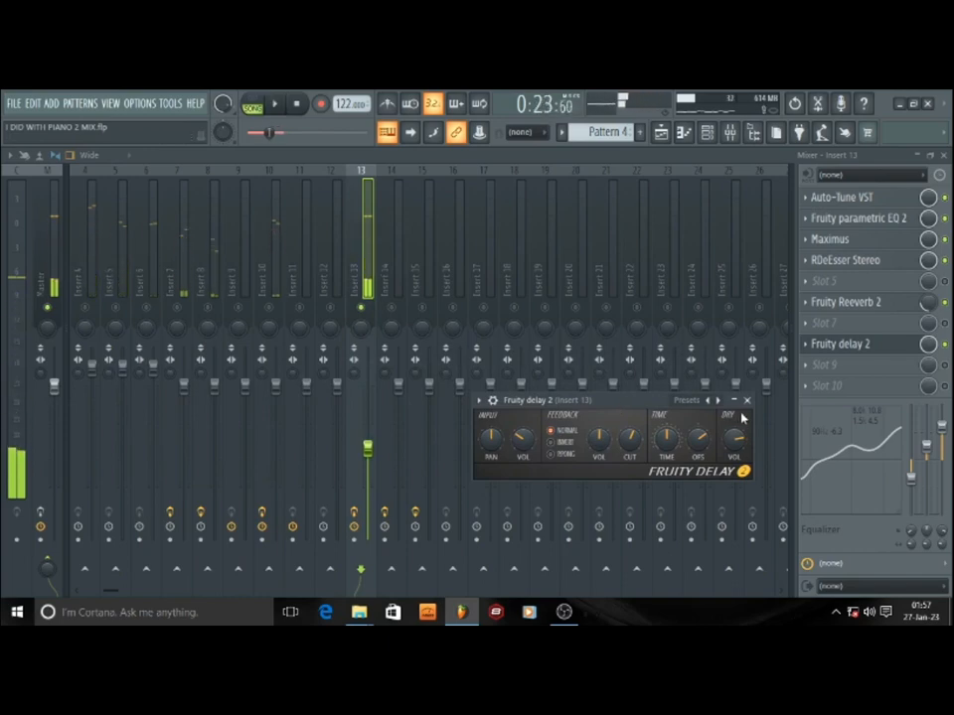
- Close the Fruity delay 2 window and bring down the equalizer's high shelf level on Insert 13
{"action": "left_click", "coordinate": [747, 399]}
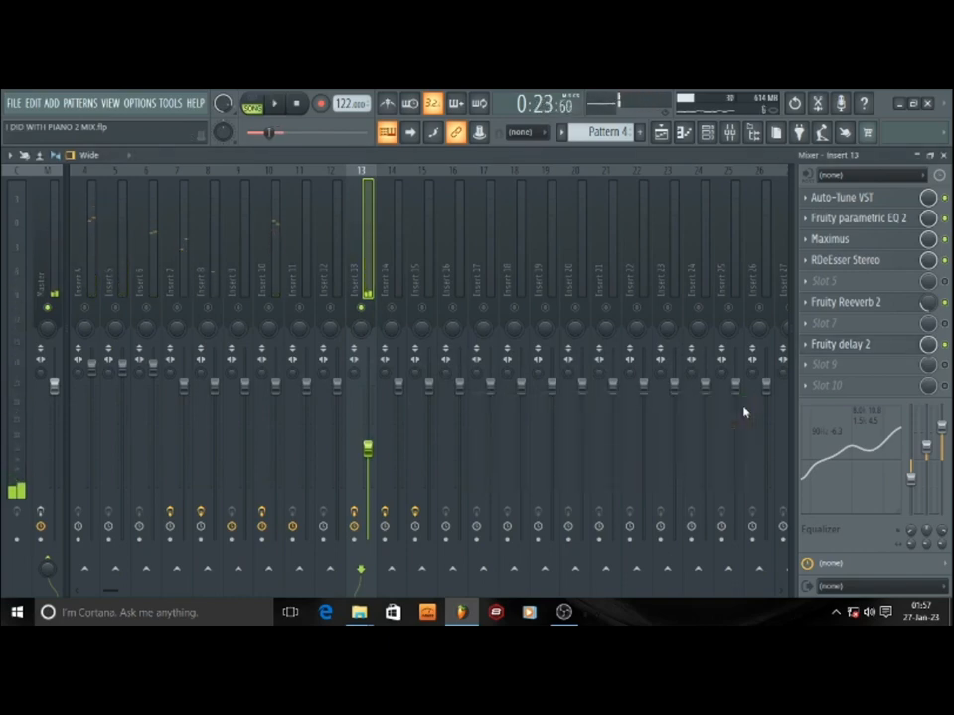
{"action": "right_click", "coordinate": [946, 438]}
{"action": "left_click", "coordinate": [850, 541]}
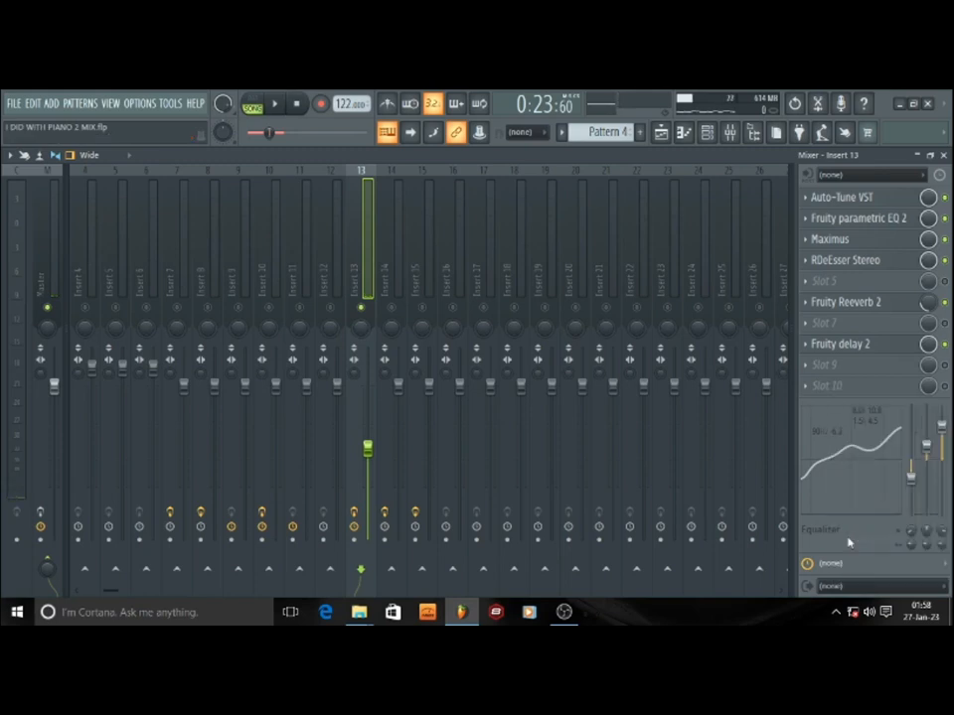
{"action": "right_click", "coordinate": [849, 542]}
{"action": "left_click", "coordinate": [882, 397]}
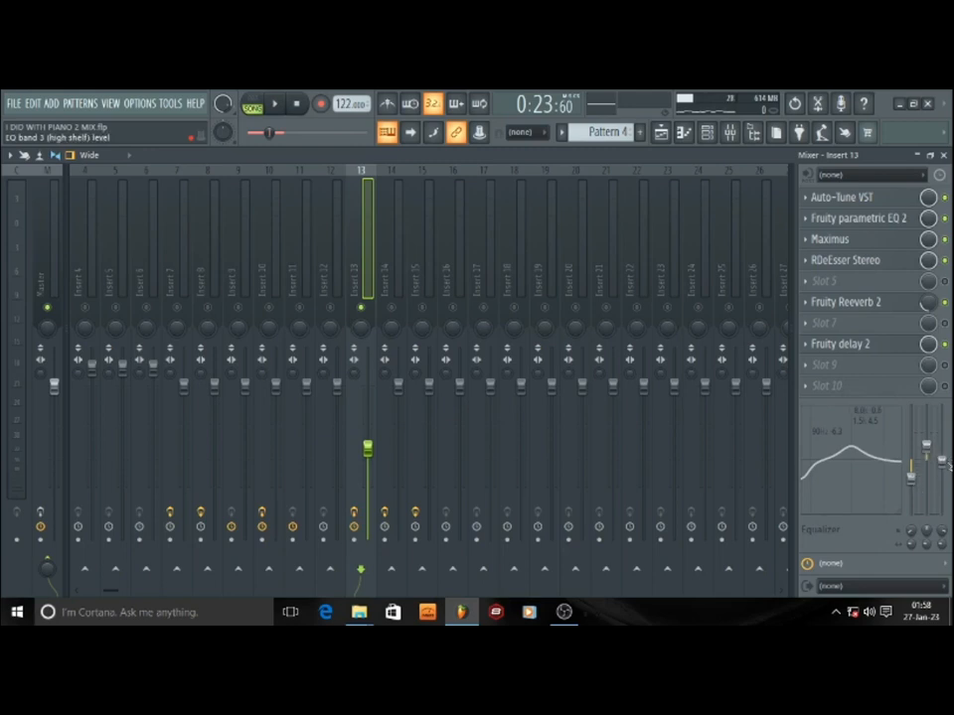
- Audition Insert 13 with the equalizer's high shelf boosted, and compare it with the high shelf level reset
{"action": "key", "text": "space"}
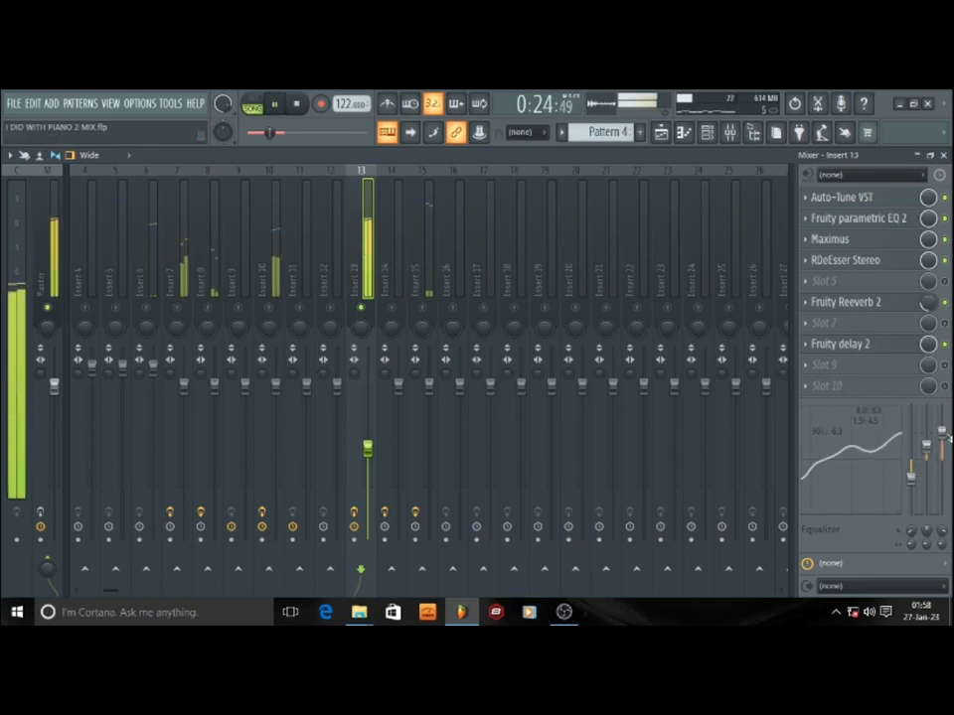
{"action": "key", "text": "space"}
{"action": "right_click", "coordinate": [946, 436]}
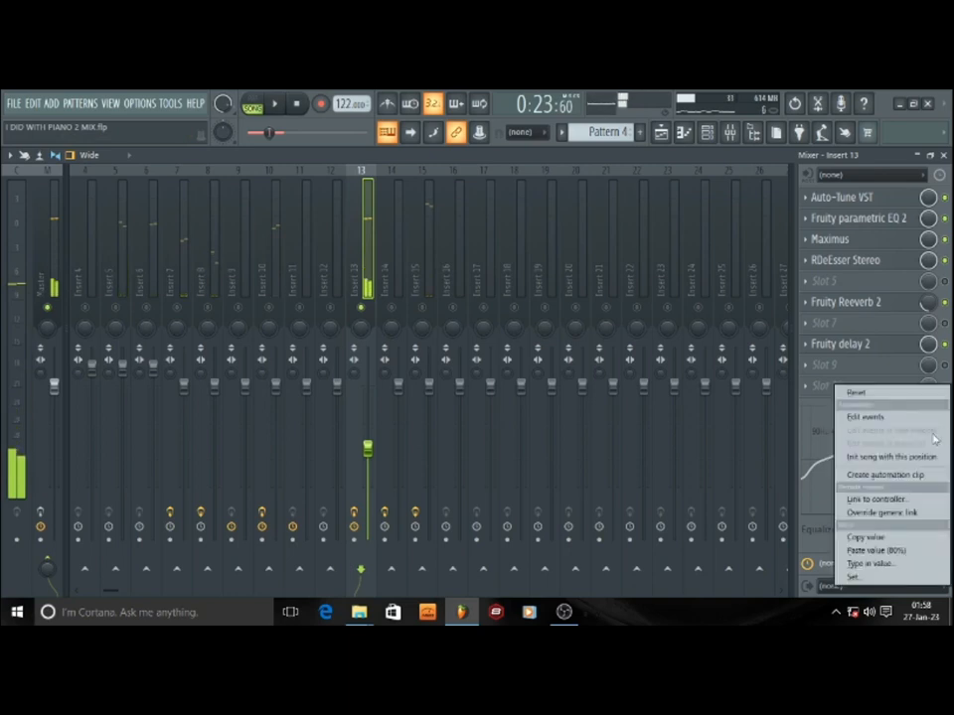
{"action": "left_click", "coordinate": [882, 397]}
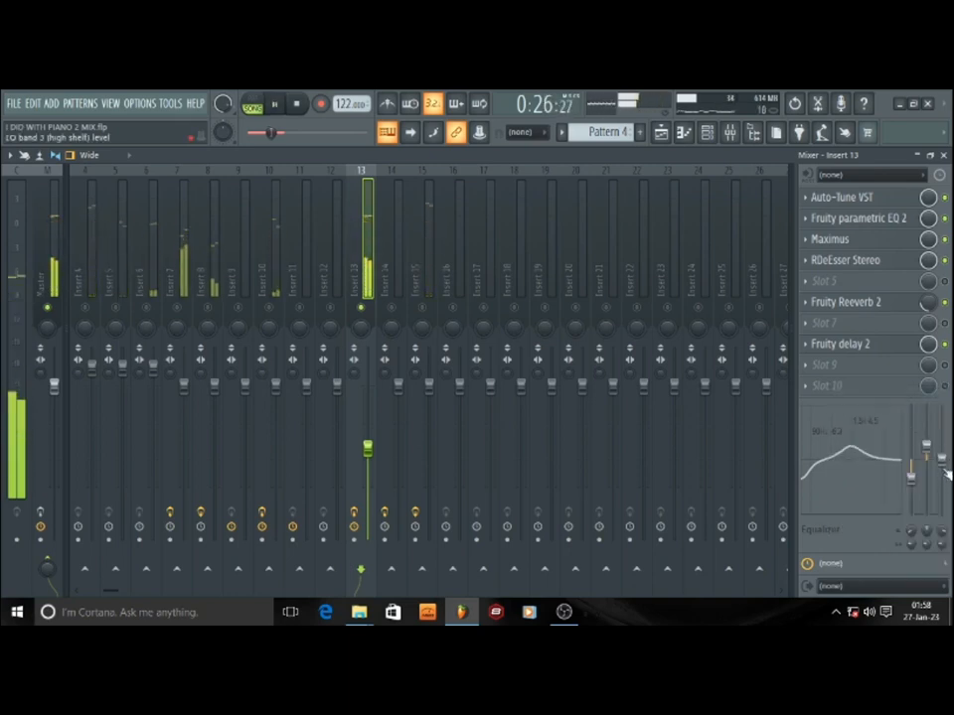
{"action": "key", "text": "space"}
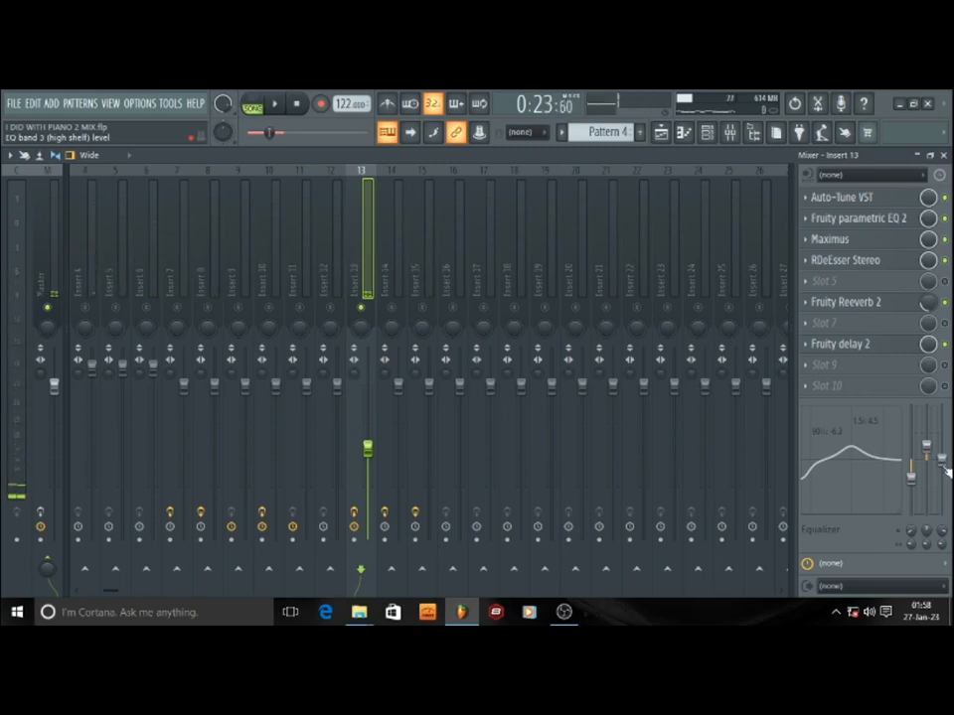
- Boost the equalizer's high shelf level on Insert 13 to about 8.4 while auditioning the track
{"action": "scroll", "coordinate": [945, 469], "scroll_direction": "up", "scroll_amount": 5}
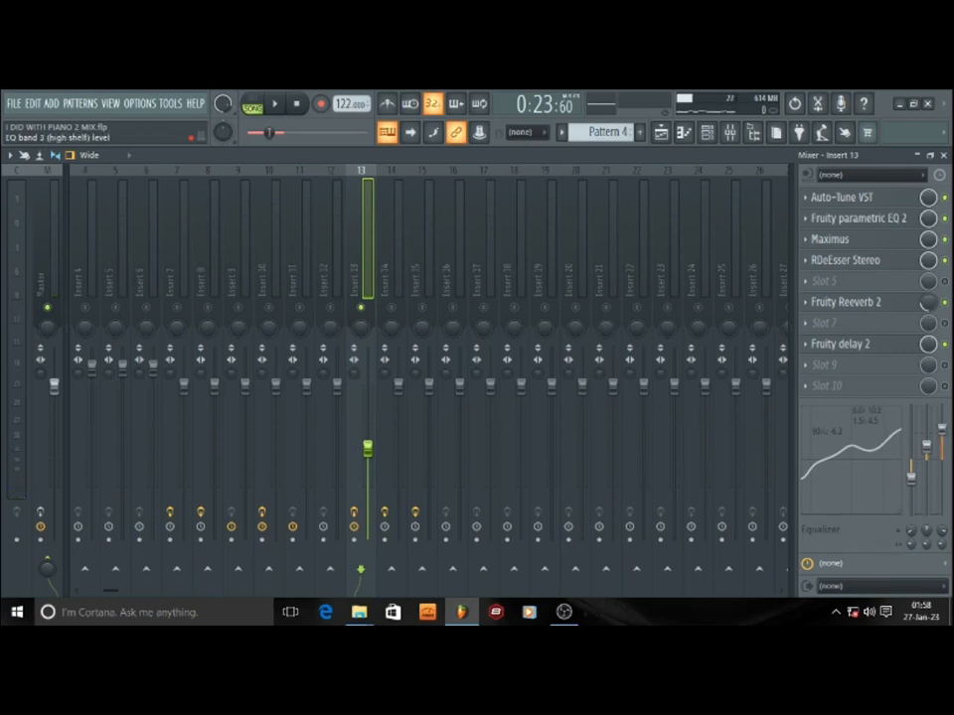
{"action": "key", "text": "space"}
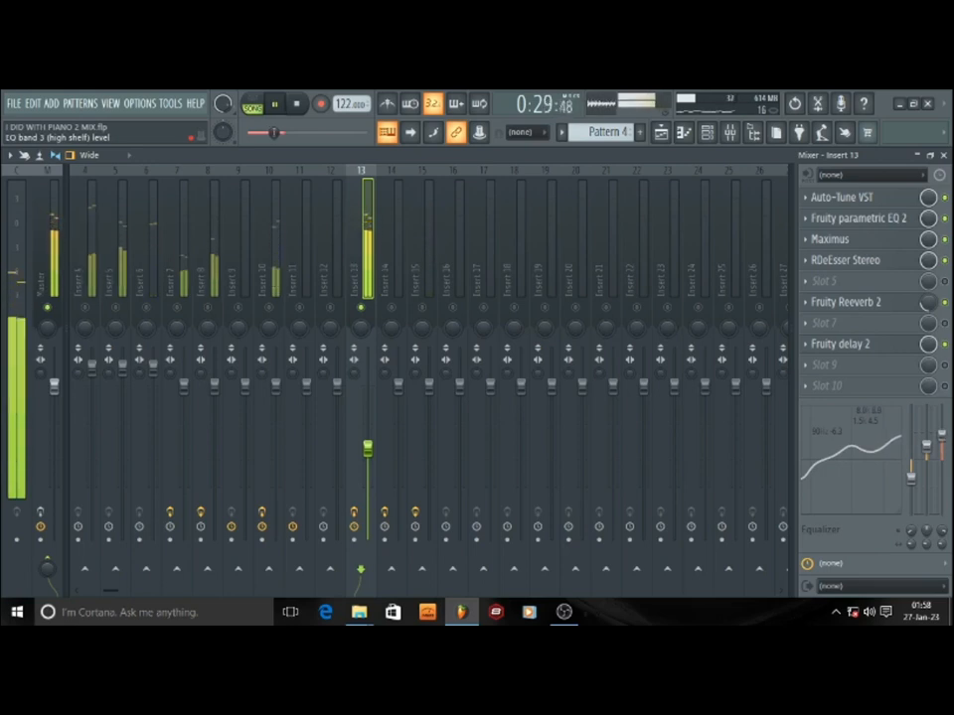
{"action": "key", "text": "space"}
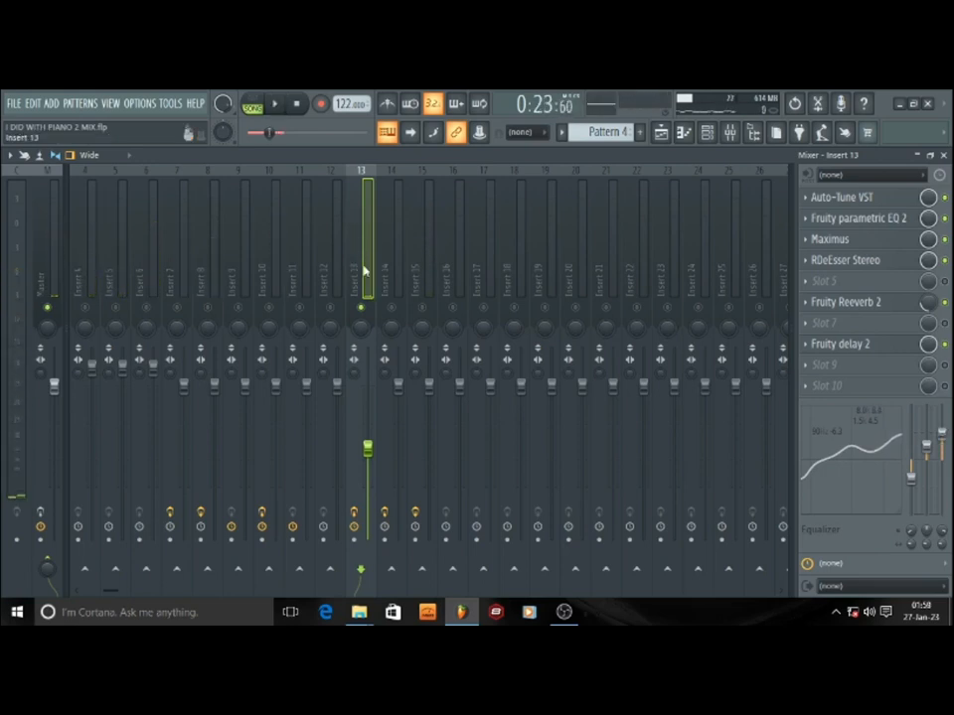
- Unsolo Insert 13 so that all mixer tracks are active
{"action": "key", "text": "F5"}
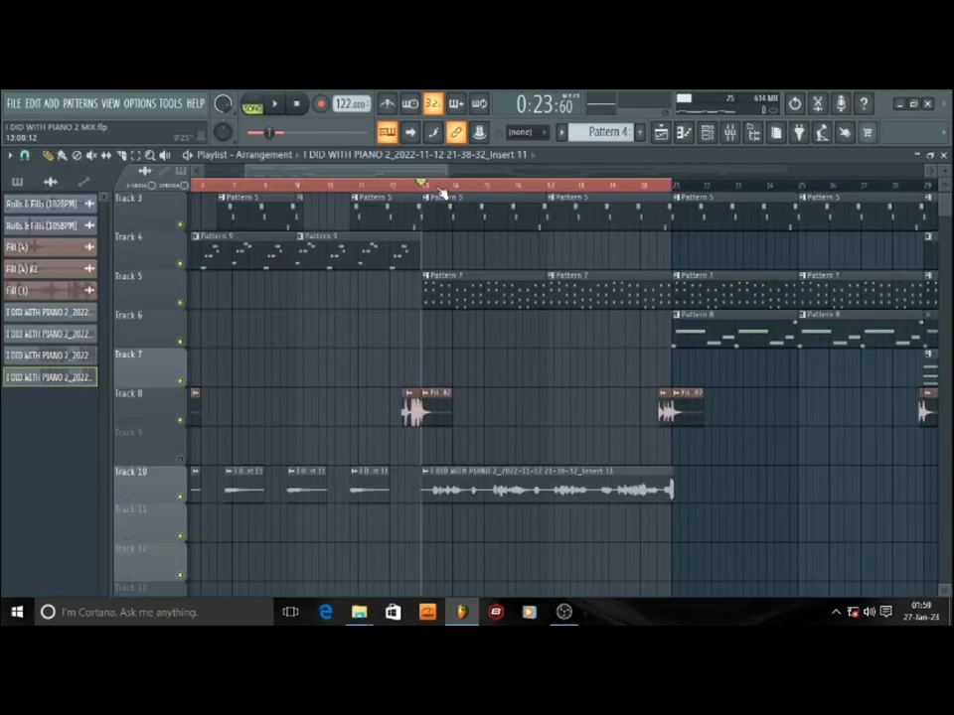
{"action": "key", "text": "F9"}
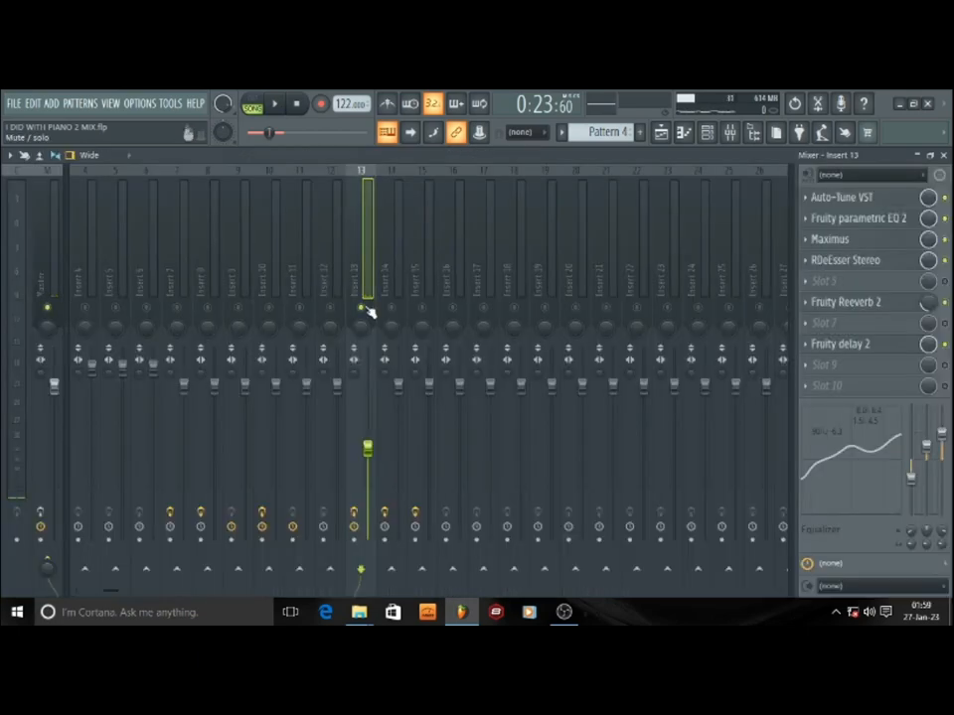
{"action": "right_click", "coordinate": [363, 309]}
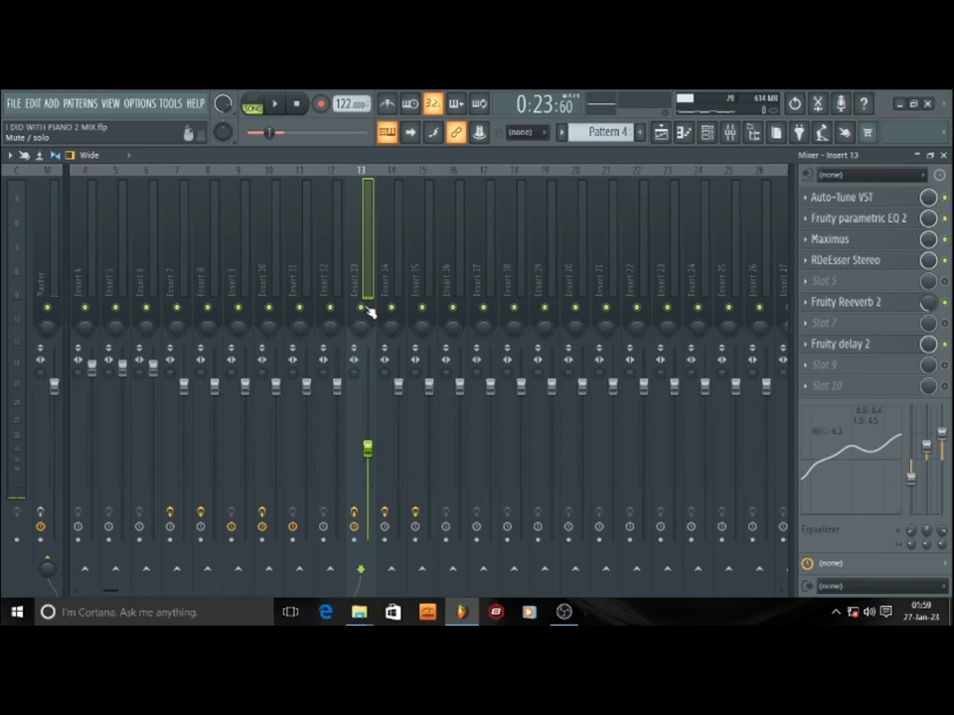
- Play the full mix in the Playlist from bar 13 to hear the vocal in context and stop playback
{"action": "left_click", "coordinate": [662, 132]}
{"action": "key", "text": "space"}
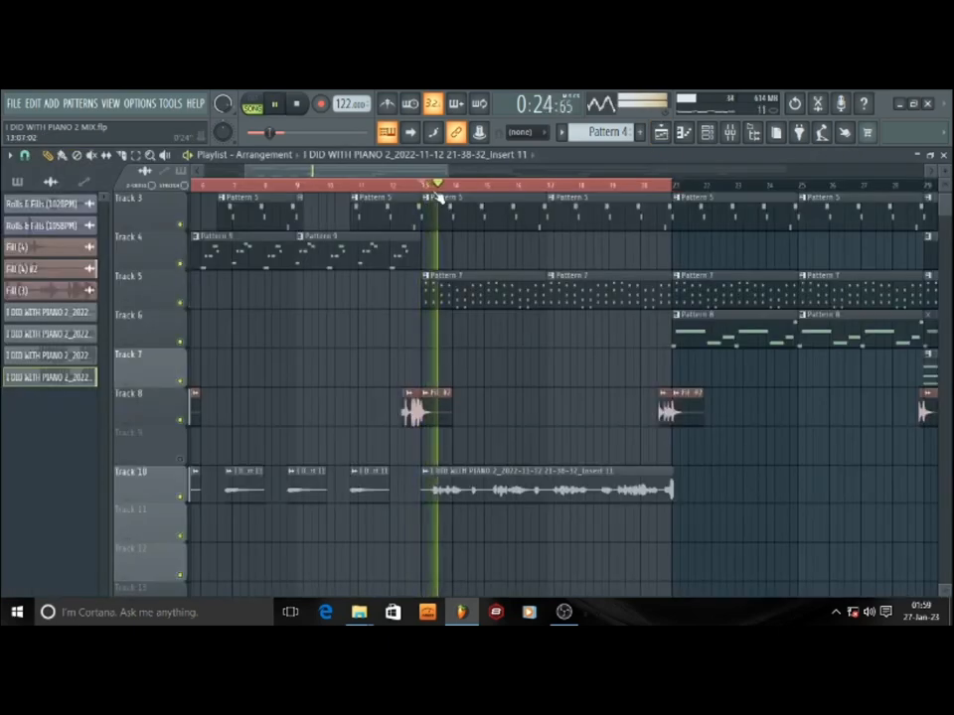
{"action": "scroll", "coordinate": [431, 183], "scroll_direction": "down", "scroll_amount": 1}
{"action": "left_click_drag", "start_coordinate": [428, 174], "coordinate": [547, 173]}
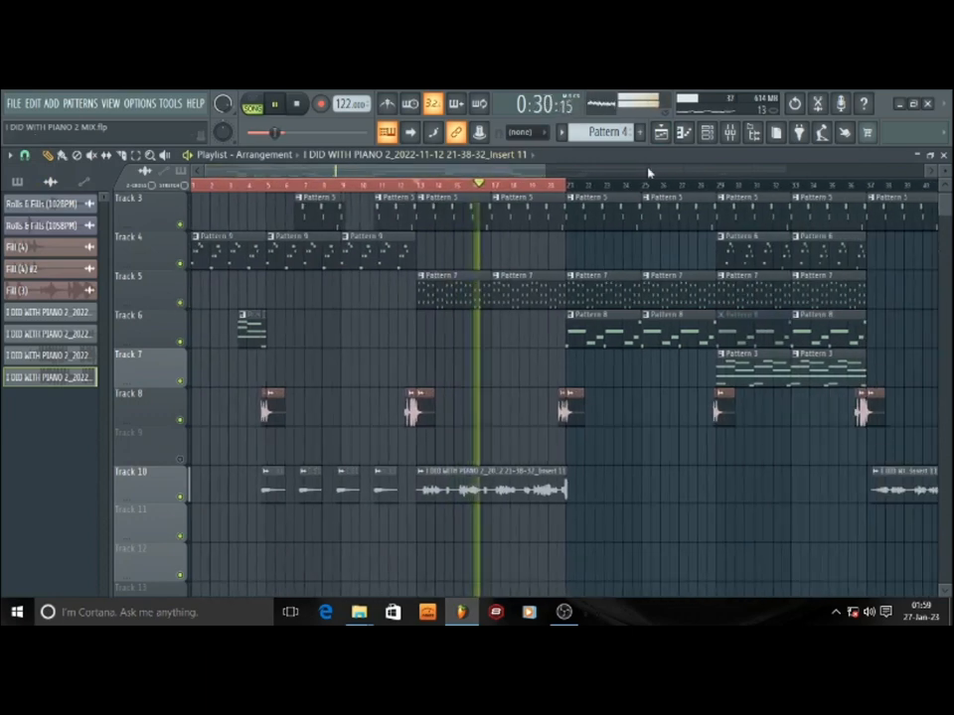
{"action": "left_click", "coordinate": [731, 132]}
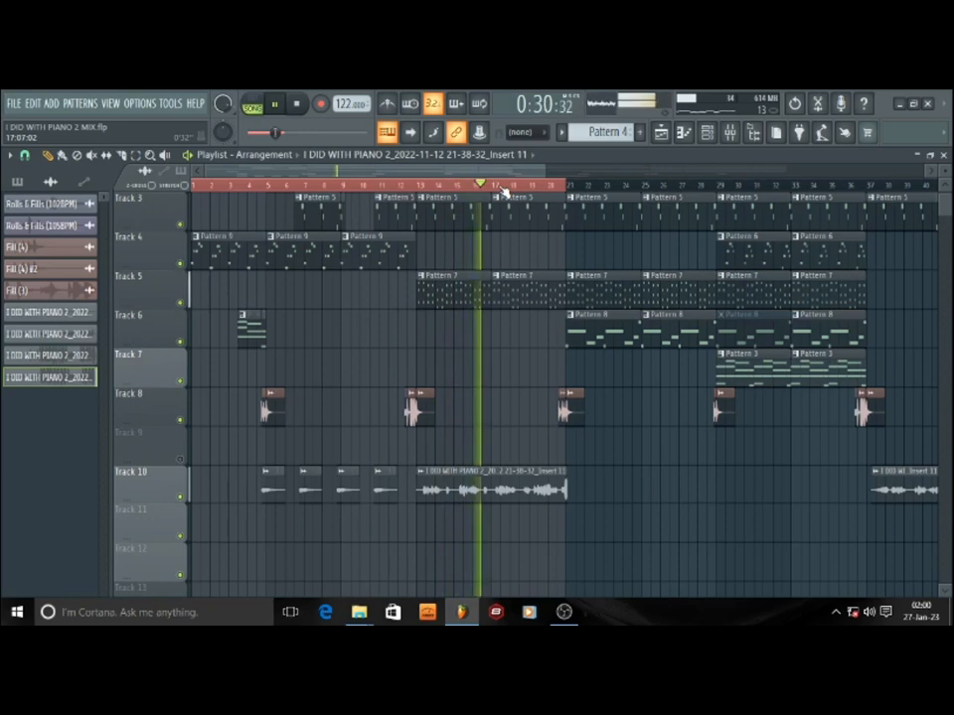
{"action": "scroll", "coordinate": [503, 189], "scroll_direction": "down", "scroll_amount": 1}
{"action": "scroll", "coordinate": [502, 189], "scroll_direction": "up", "scroll_amount": 1}
{"action": "scroll", "coordinate": [503, 189], "scroll_direction": "down", "scroll_amount": 1}
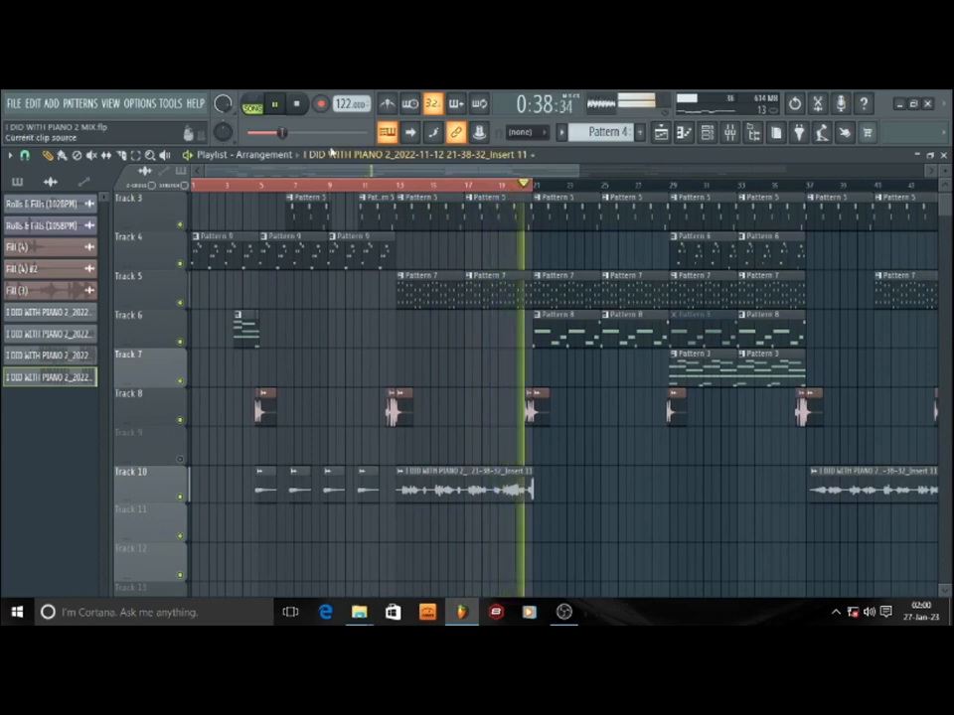
{"action": "left_click", "coordinate": [295, 104]}
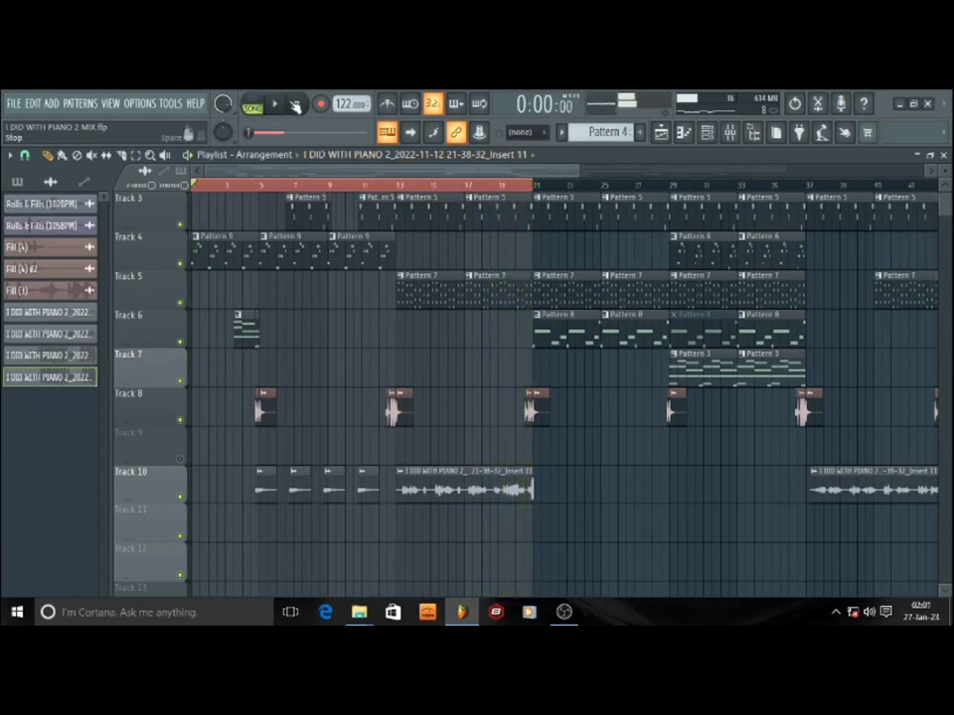